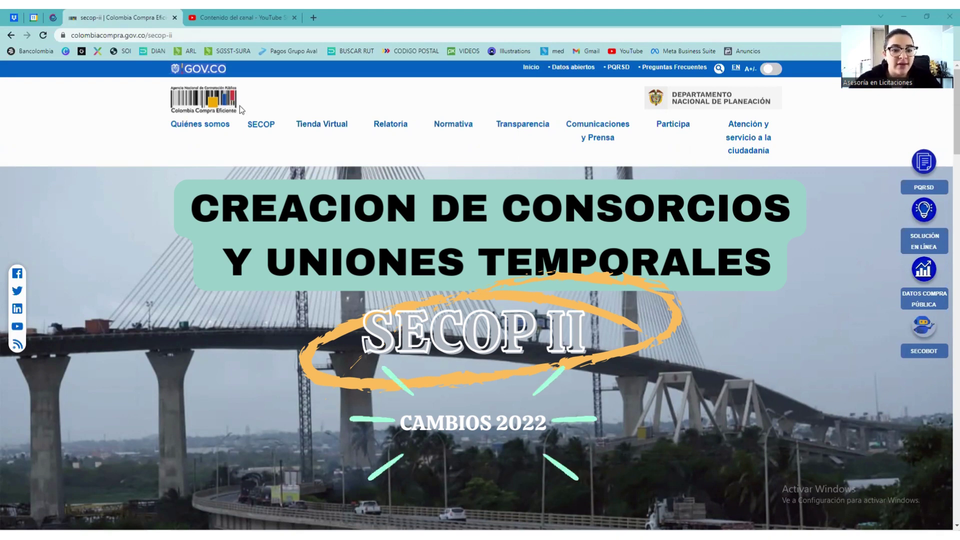
# Open 'Regístrese en el SECOP II' from the SECOP II section of Colombia Compra Eficiente.
pyautogui.moveTo(261, 125)
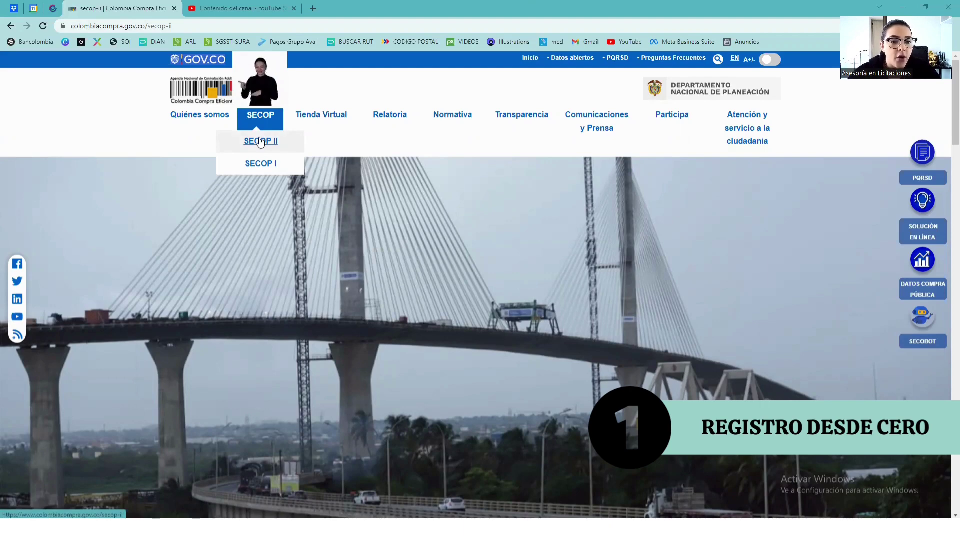
pyautogui.scroll(-10, 426, 306)
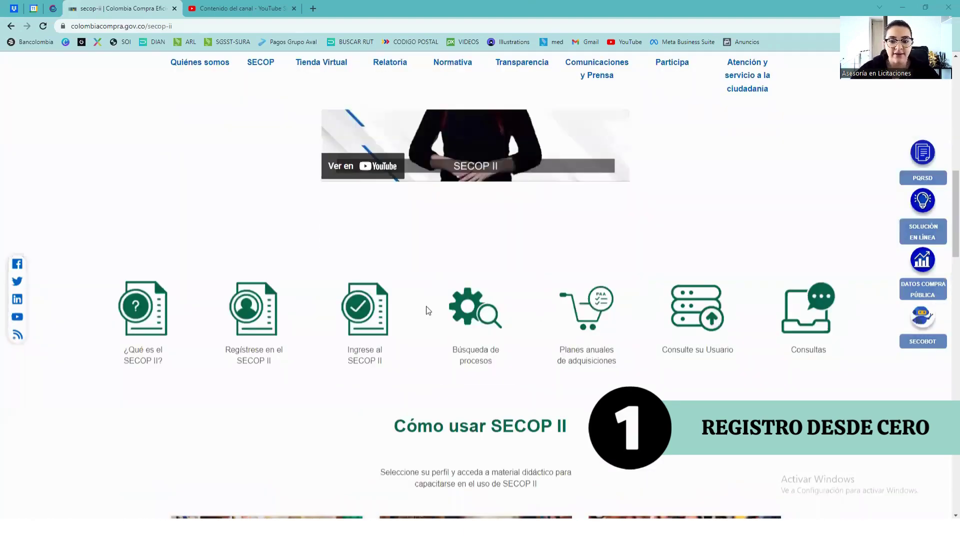
pyautogui.scroll(-3, 426, 306)
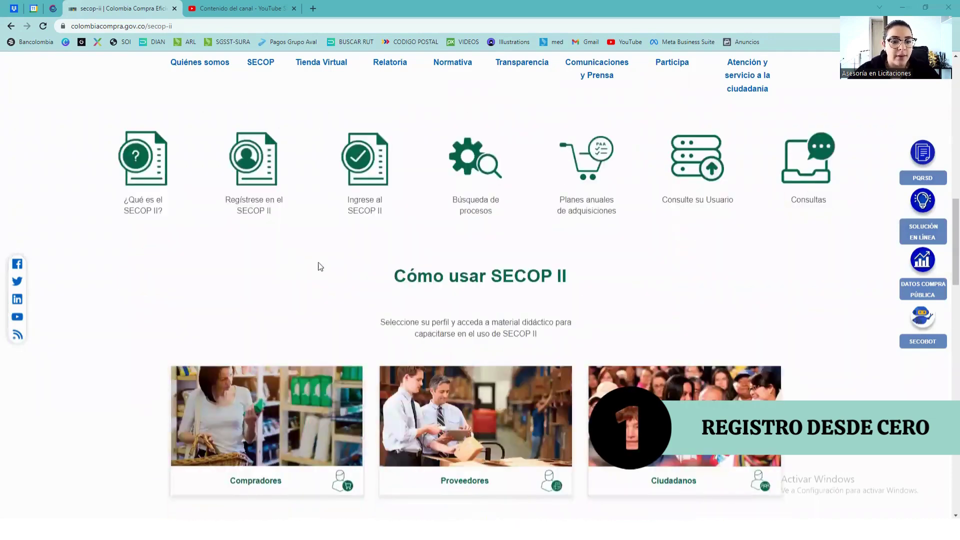
pyautogui.click(256, 212)
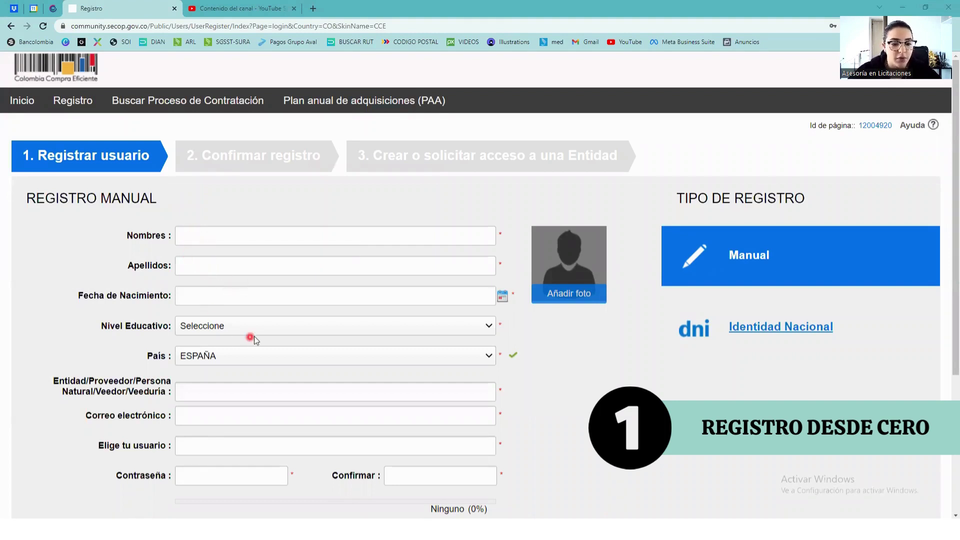
# Highlight the registration steps: Crear o solicitar acceso, Registrar usuario and Confirmar registro.
pyautogui.scroll(-1, 255, 338)
pyautogui.scroll(1, 255, 338)
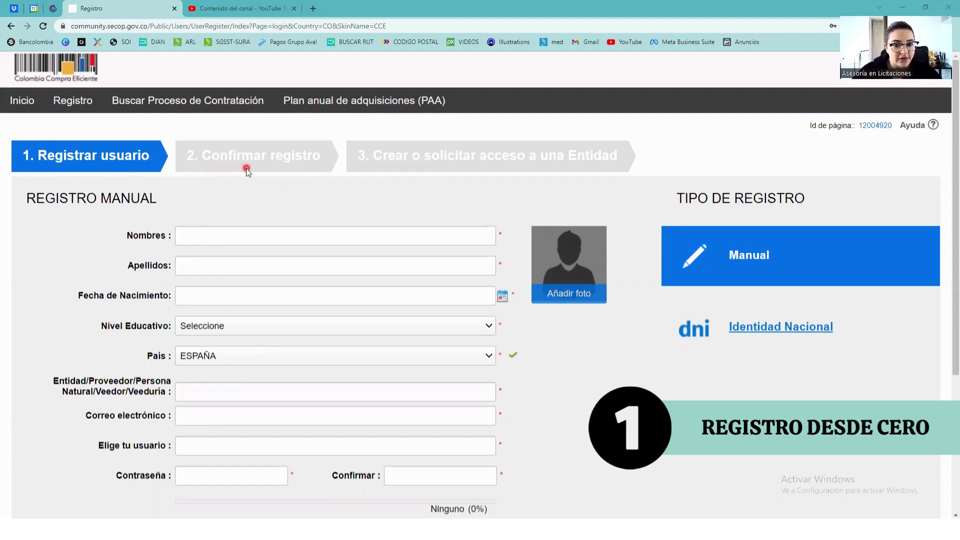
pyautogui.moveTo(368, 155); pyautogui.dragTo(630, 150)
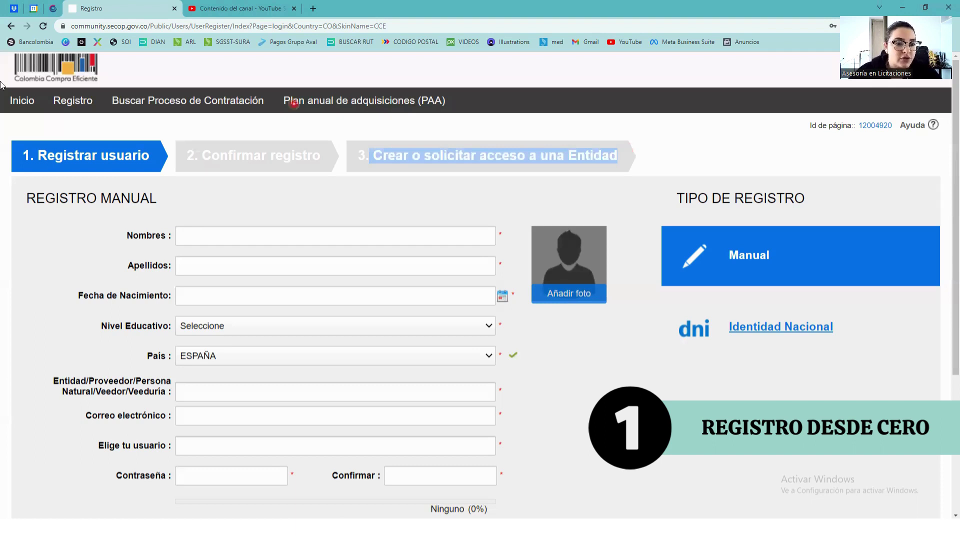
pyautogui.click(129, 157)
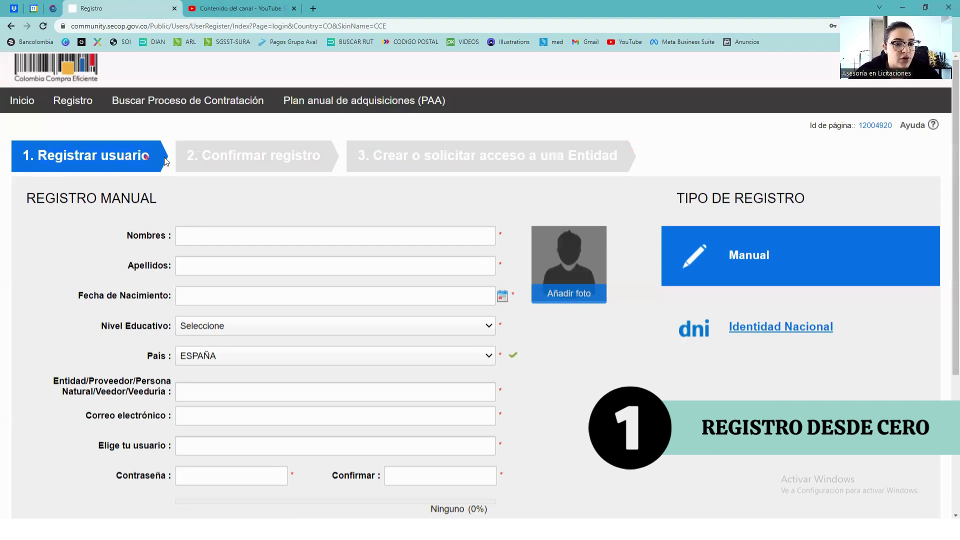
pyautogui.moveTo(210, 155); pyautogui.dragTo(317, 155)
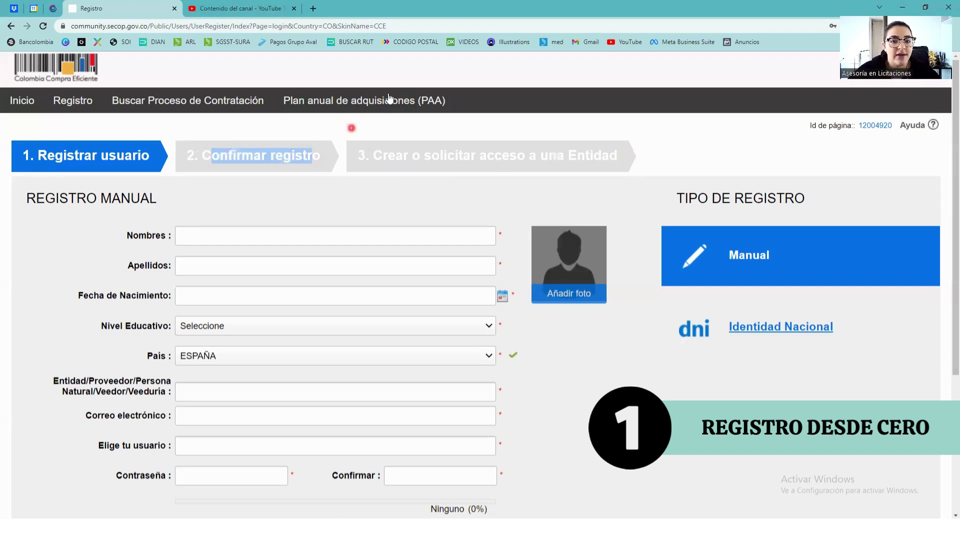
# Circle and tick the two registration steps with on-screen annotations.
pyautogui.moveTo(438, 191)
pyautogui.mouseDown()
pyautogui.moveTo(469, 202)
pyautogui.moveTo(436, 189)
pyautogui.mouseUp()
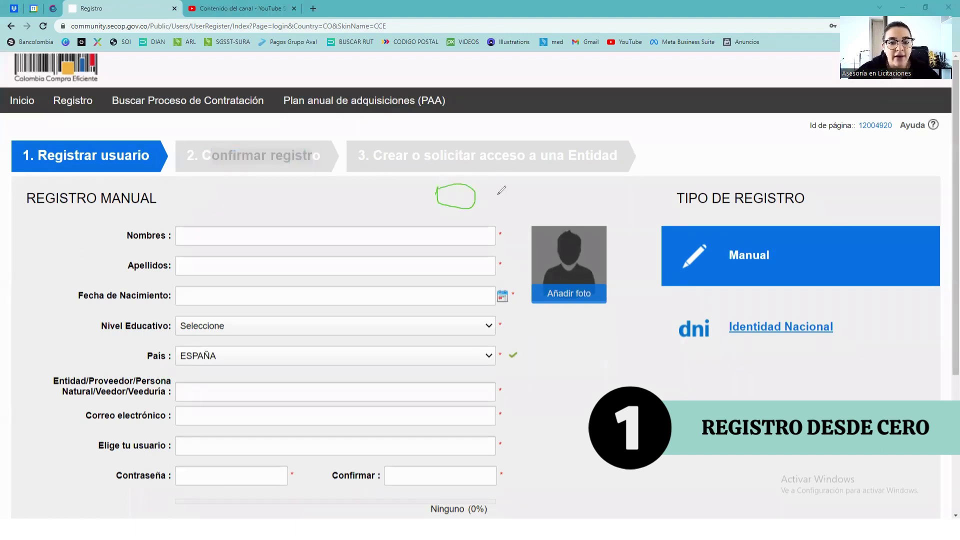
pyautogui.moveTo(506, 182)
pyautogui.mouseDown()
pyautogui.moveTo(520, 206)
pyautogui.moveTo(512, 182)
pyautogui.mouseUp()
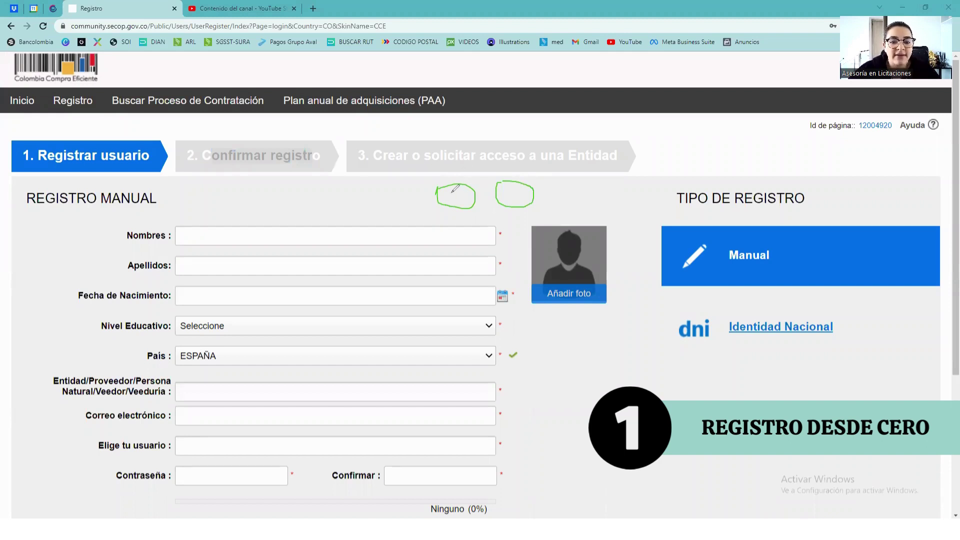
pyautogui.moveTo(452, 190); pyautogui.dragTo(482, 157)
pyautogui.moveTo(510, 188); pyautogui.dragTo(534, 164)
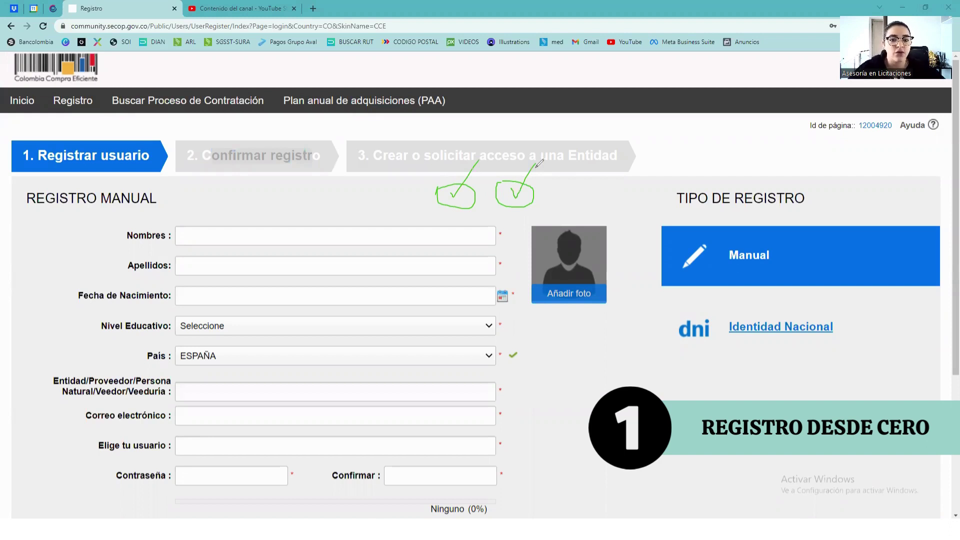
# Link the ticks back to Registrar usuario, clear the annotations, and go to Inicio.
pyautogui.moveTo(458, 210); pyautogui.dragTo(156, 170)
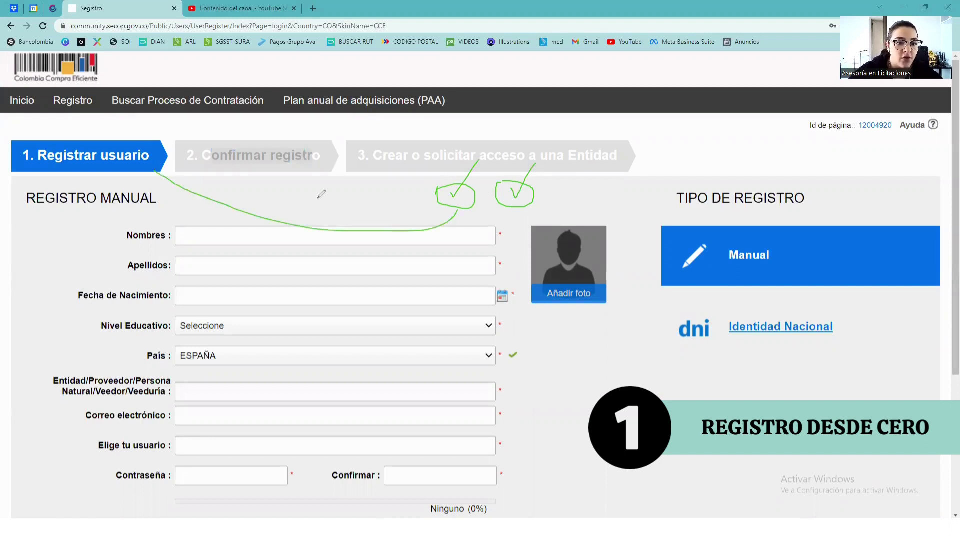
pyautogui.moveTo(510, 209); pyautogui.dragTo(96, 169)
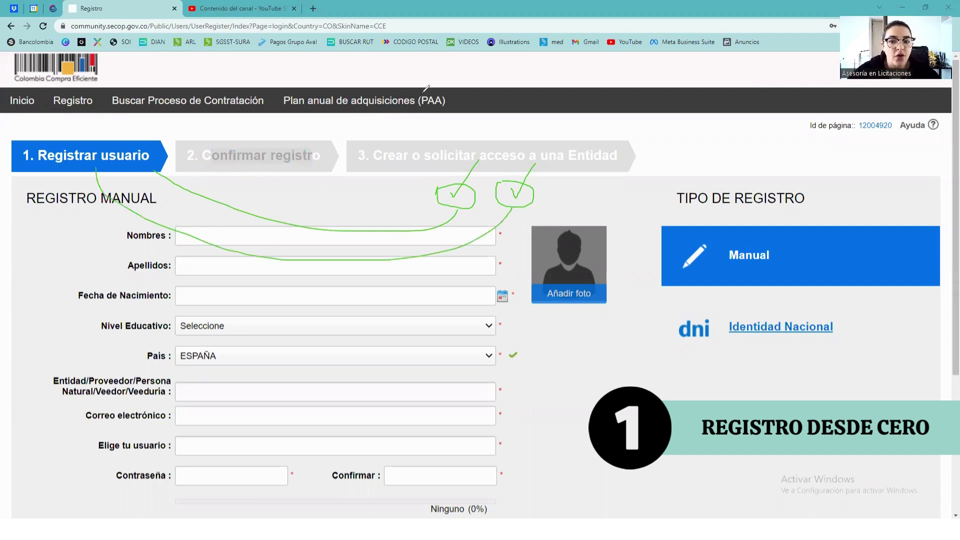
pyautogui.press('Escape')
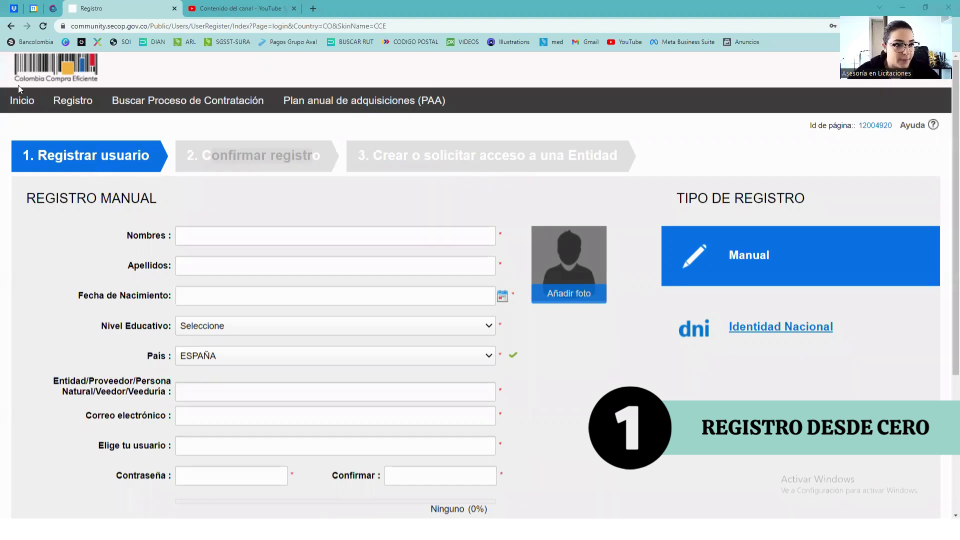
pyautogui.click(21, 101)
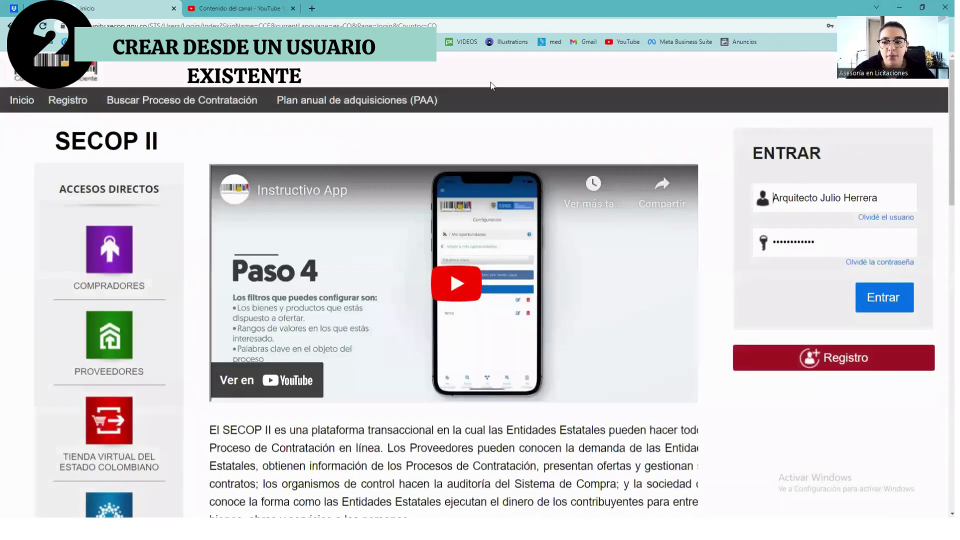
# Sign in with a saved browser username and enter the account for the chosen Entidad.
pyautogui.click(891, 201)
pyautogui.press('BackSpace')
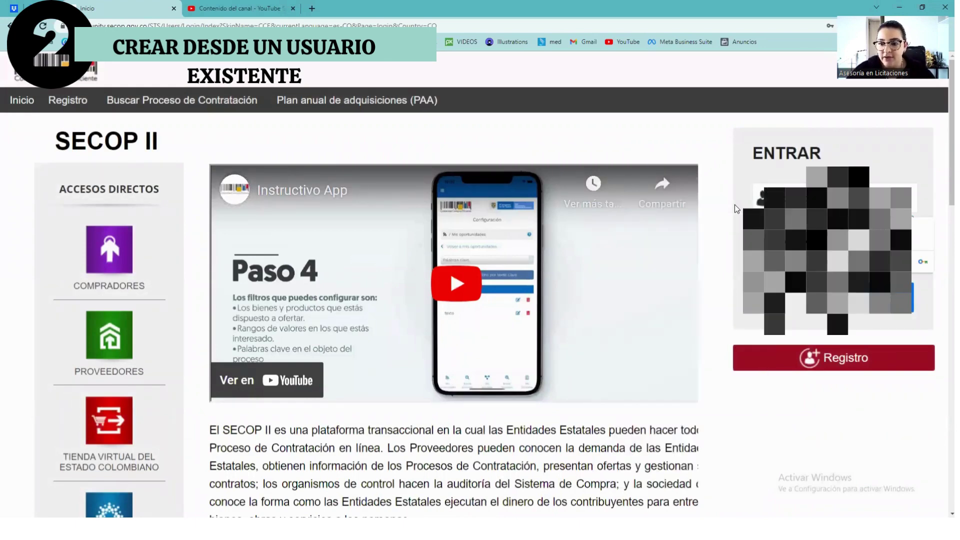
pyautogui.press('BackSpace')
pyautogui.press('BackSpace')
pyautogui.press('BackSpace')
pyautogui.press('BackSpace')
pyautogui.press('BackSpace')
pyautogui.press('BackSpace')
pyautogui.write('s')
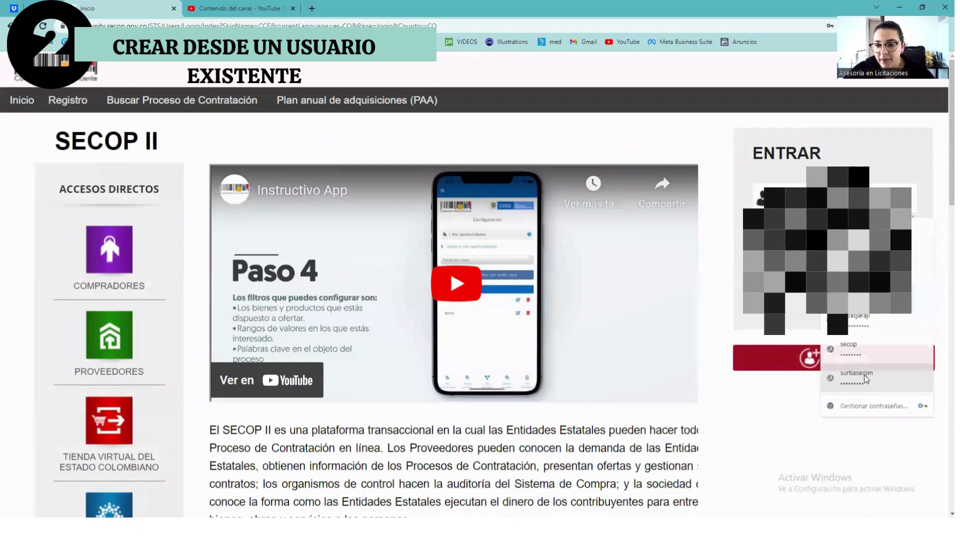
pyautogui.click(873, 350)
pyautogui.click(882, 302)
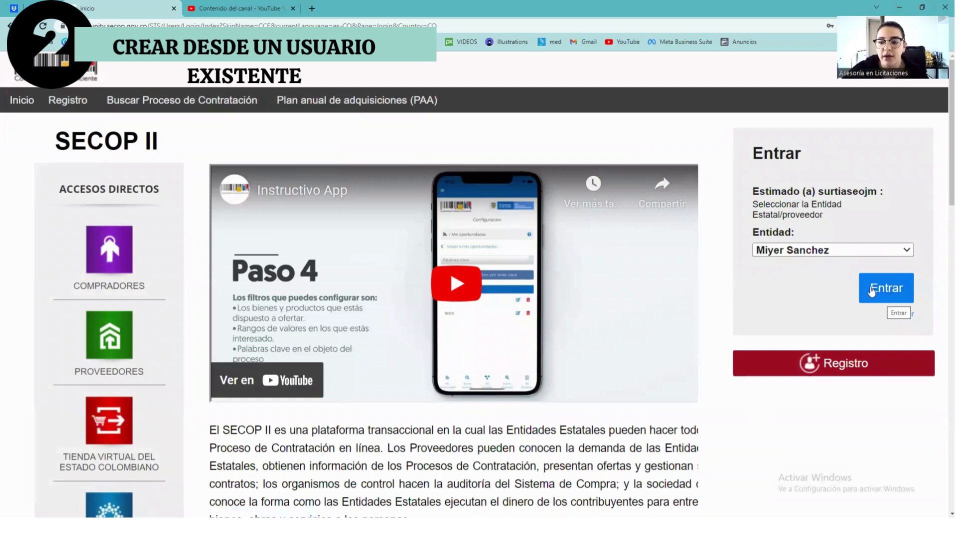
pyautogui.click(871, 289)
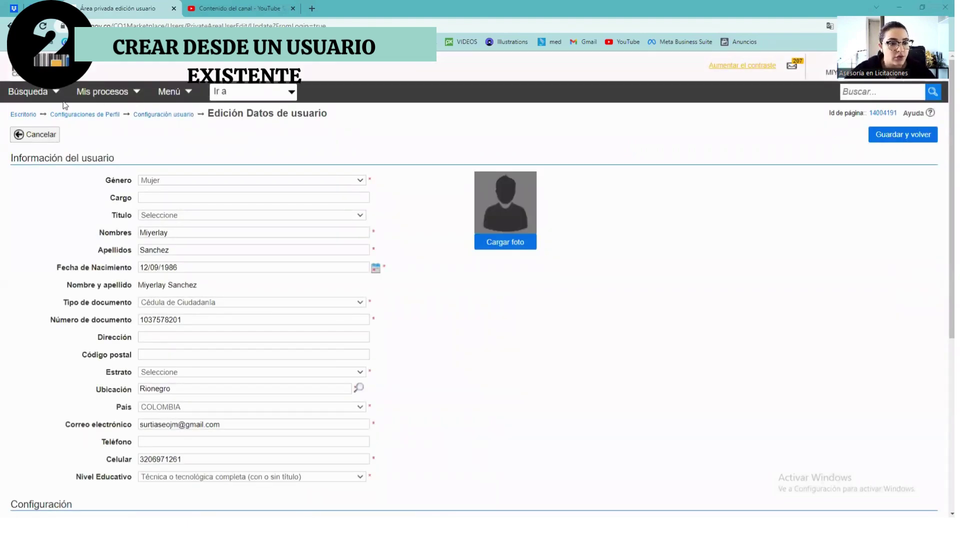
# Open Directorio SECOP from the full site menu.
pyautogui.click(36, 94)
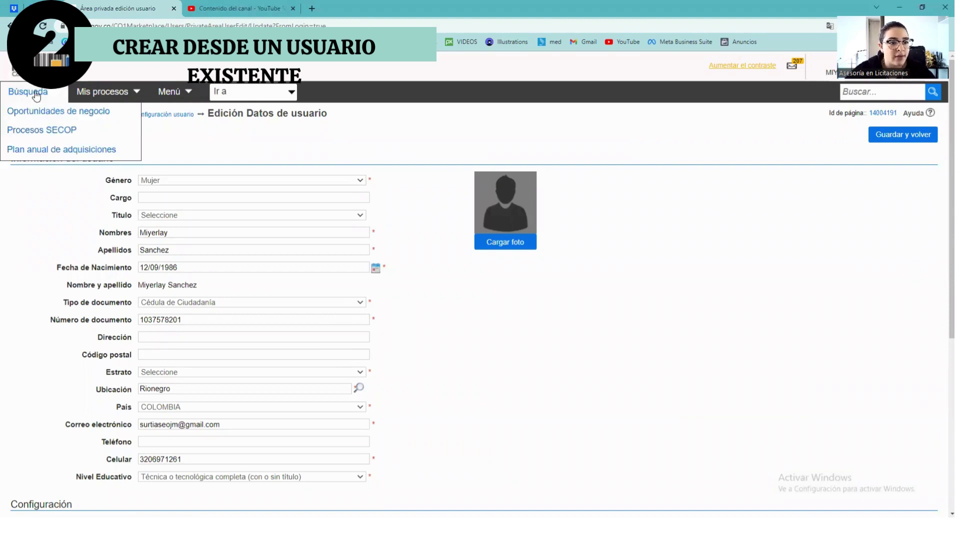
pyautogui.click(187, 95)
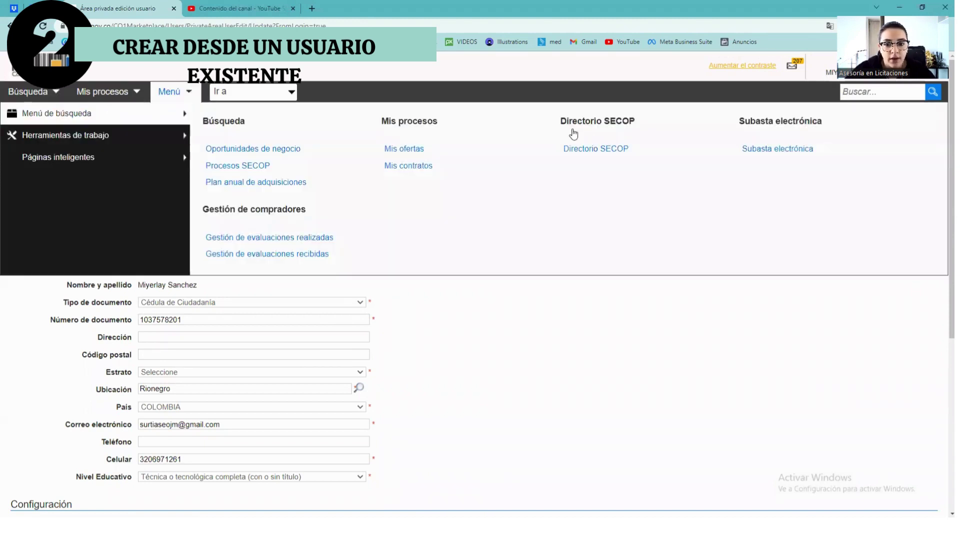
pyautogui.click(589, 152)
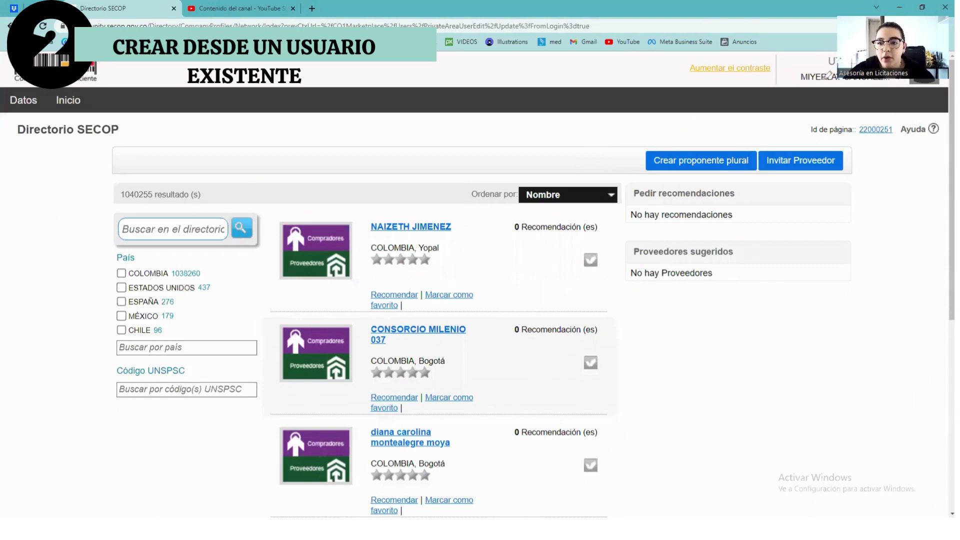
# Point out the 'Invitar Proveedor' and 'Crear proponente plural' buttons on Directorio SECOP.
pyautogui.moveTo(814, 78)
pyautogui.mouseDown()
pyautogui.moveTo(778, 140)
pyautogui.moveTo(806, 134)
pyautogui.mouseUp()
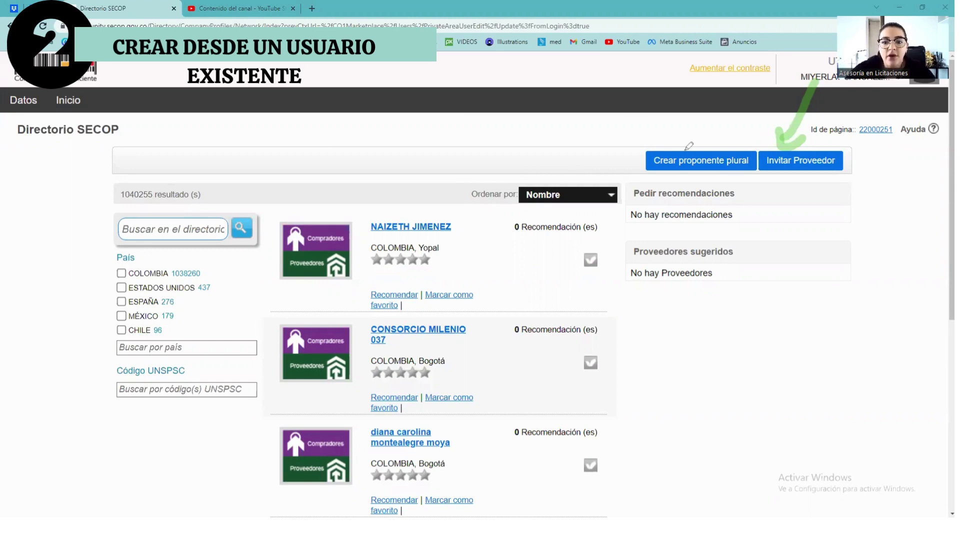
pyautogui.moveTo(675, 138)
pyautogui.mouseDown()
pyautogui.moveTo(642, 147)
pyautogui.moveTo(712, 174)
pyautogui.moveTo(690, 134)
pyautogui.moveTo(660, 142)
pyautogui.mouseUp()
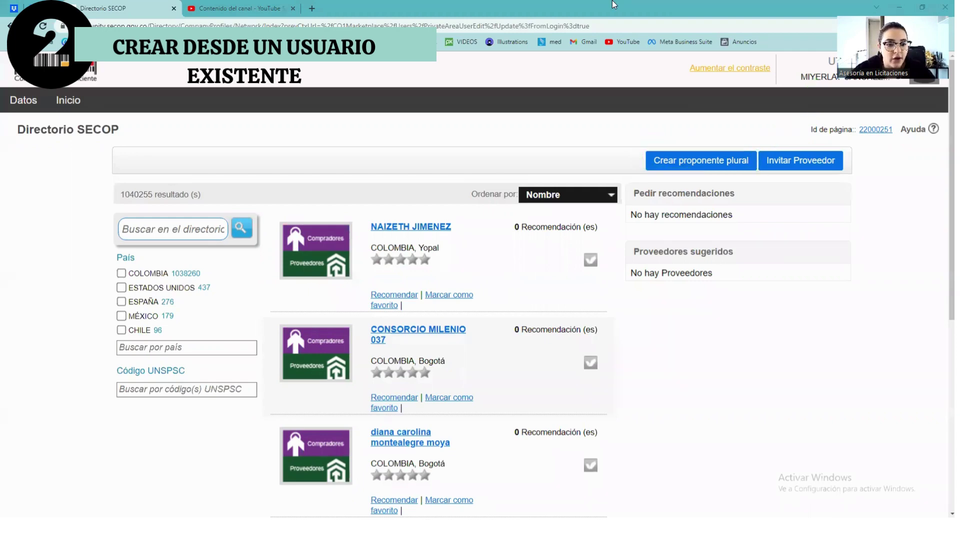
# Search the directory for your own ID number, then start 'Crear proponente plural'.
pyautogui.click(167, 231)
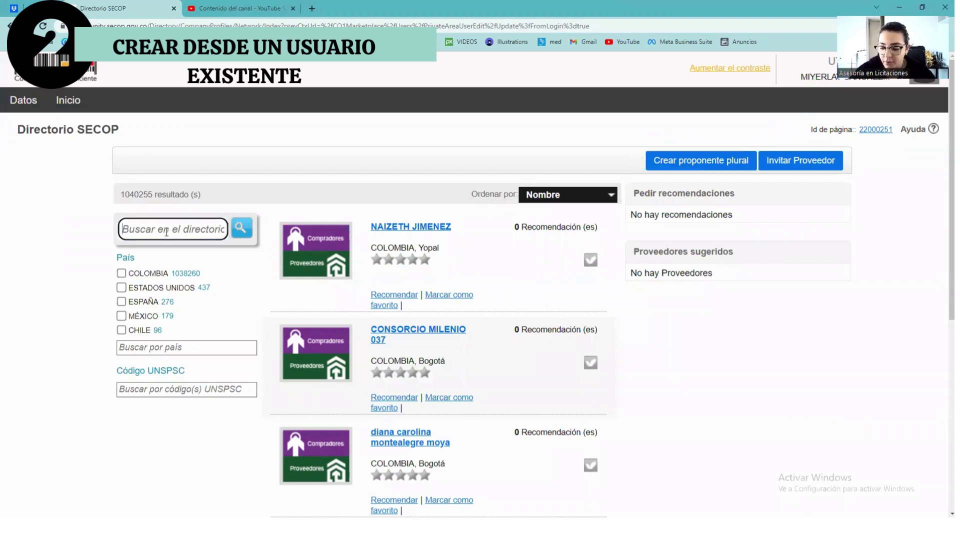
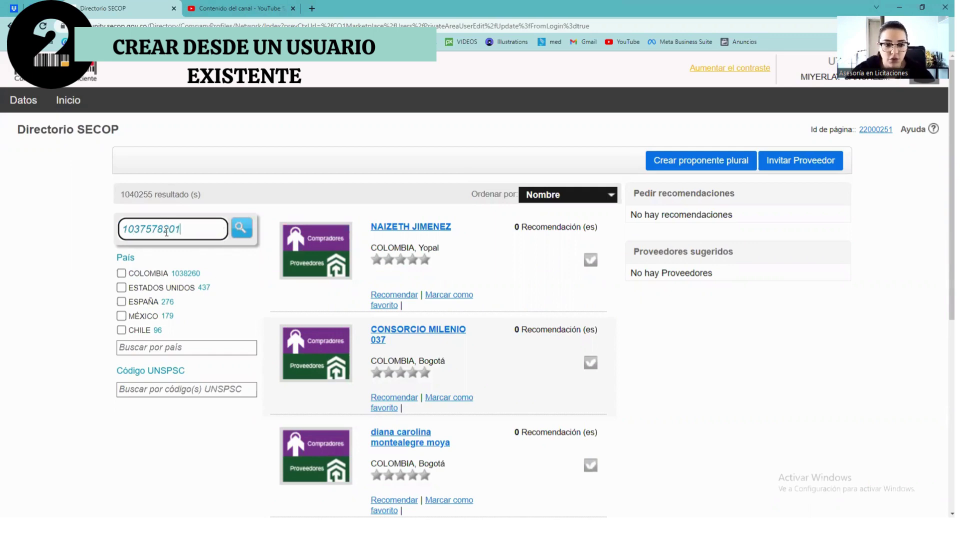
pyautogui.click(234, 228)
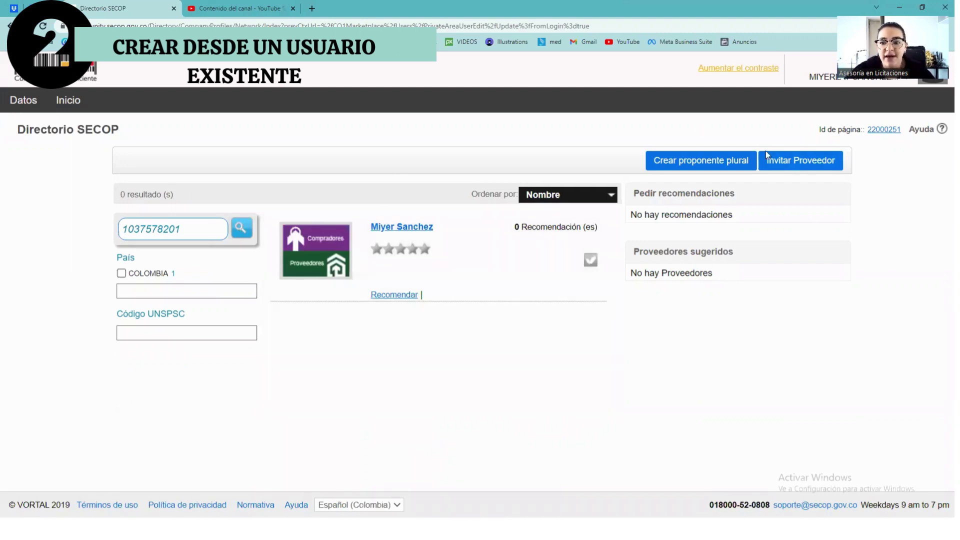
pyautogui.click(713, 161)
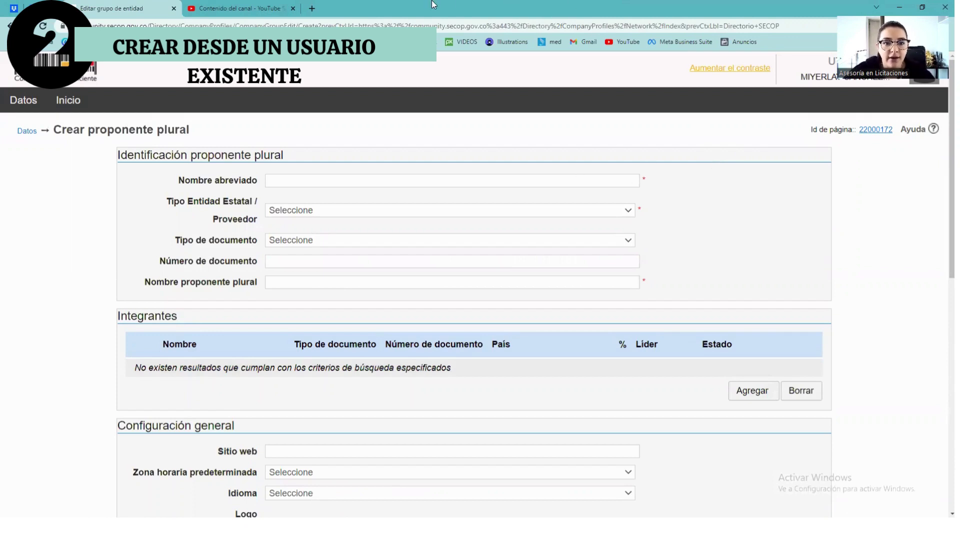
# On the Crear proponente plural form, choose Unión Temporal as Tipo Entidad Estatal / Proveedor.
pyautogui.moveTo(650, 170)
pyautogui.mouseDown()
pyautogui.moveTo(645, 183)
pyautogui.moveTo(661, 215)
pyautogui.mouseUp()
pyautogui.moveTo(652, 270)
pyautogui.mouseDown()
pyautogui.moveTo(641, 276)
pyautogui.moveTo(653, 272)
pyautogui.mouseUp()
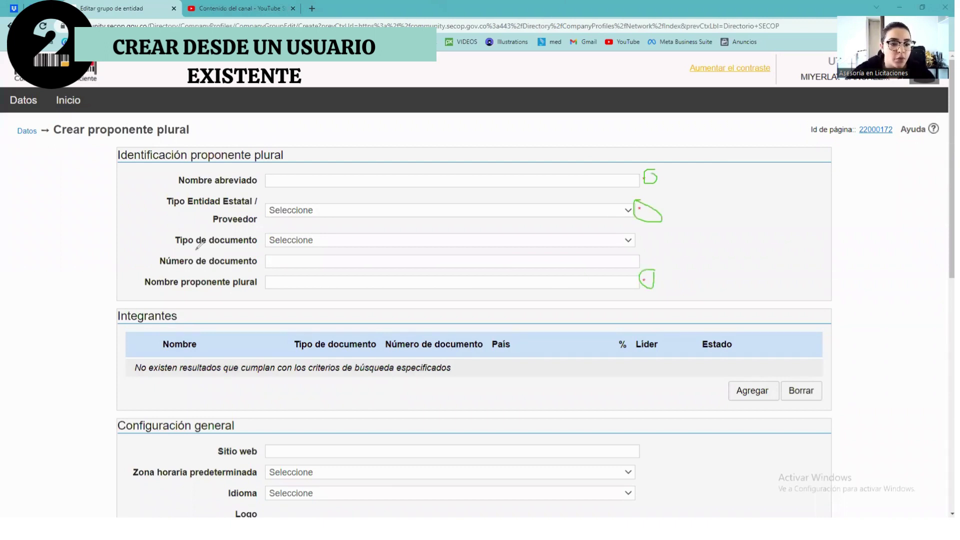
pyautogui.moveTo(166, 250); pyautogui.dragTo(171, 250)
pyautogui.moveTo(233, 246)
pyautogui.mouseDown()
pyautogui.moveTo(263, 234)
pyautogui.moveTo(170, 226)
pyautogui.moveTo(169, 248)
pyautogui.mouseUp()
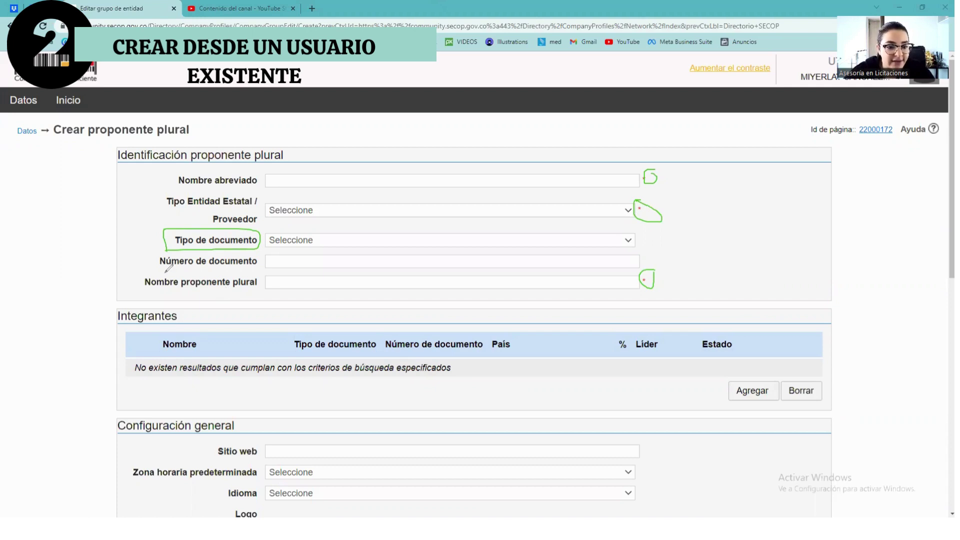
pyautogui.moveTo(160, 268)
pyautogui.mouseDown()
pyautogui.moveTo(262, 269)
pyautogui.moveTo(210, 248)
pyautogui.moveTo(155, 260)
pyautogui.moveTo(178, 278)
pyautogui.mouseUp()
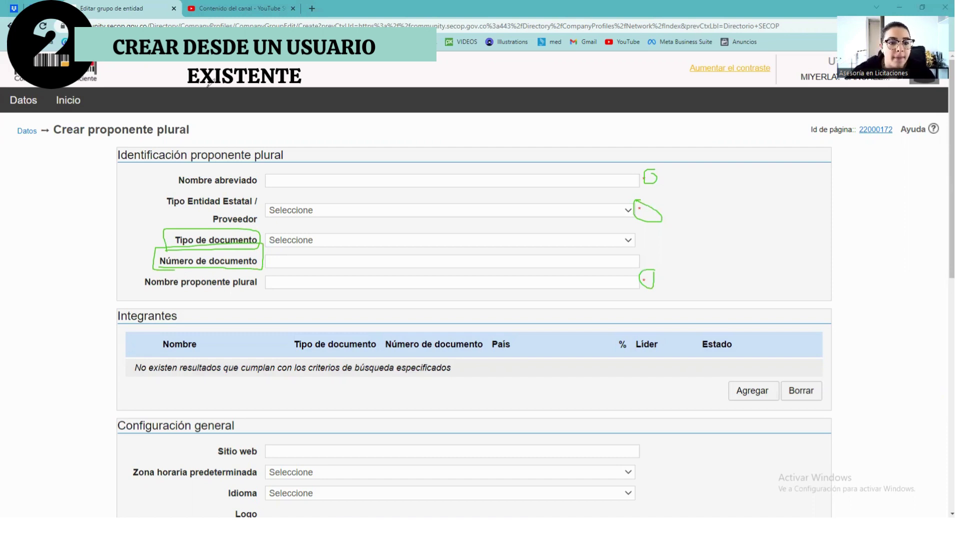
pyautogui.moveTo(165, 178); pyautogui.dragTo(181, 161)
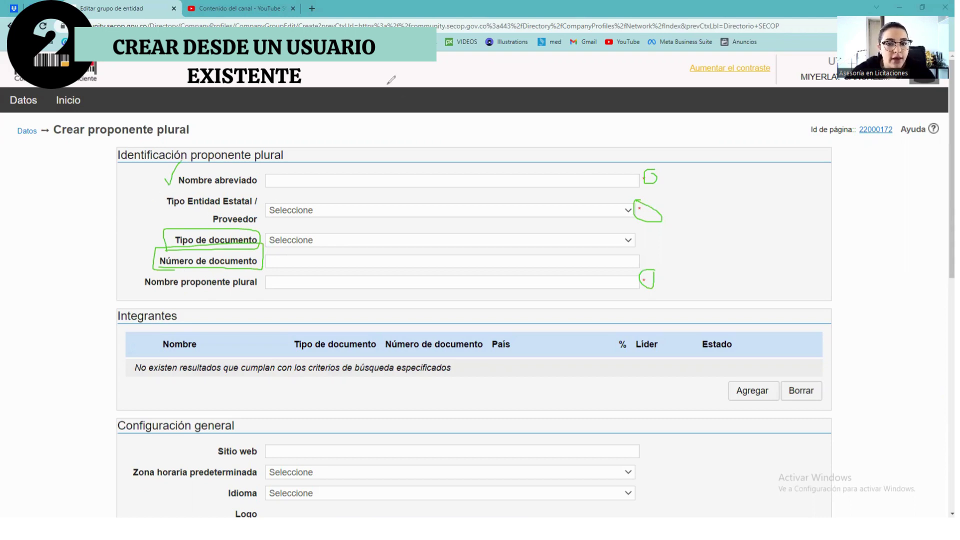
pyautogui.click(321, 212)
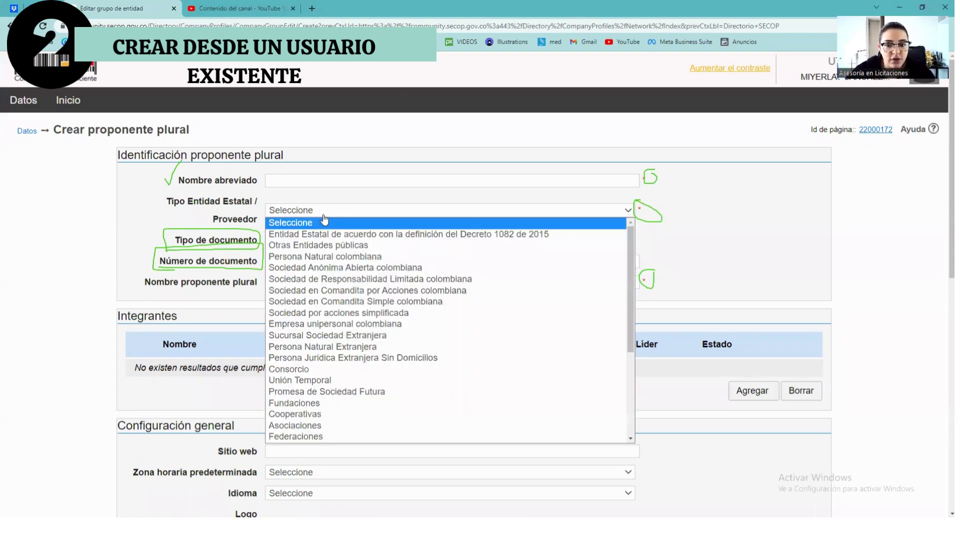
pyautogui.click(323, 381)
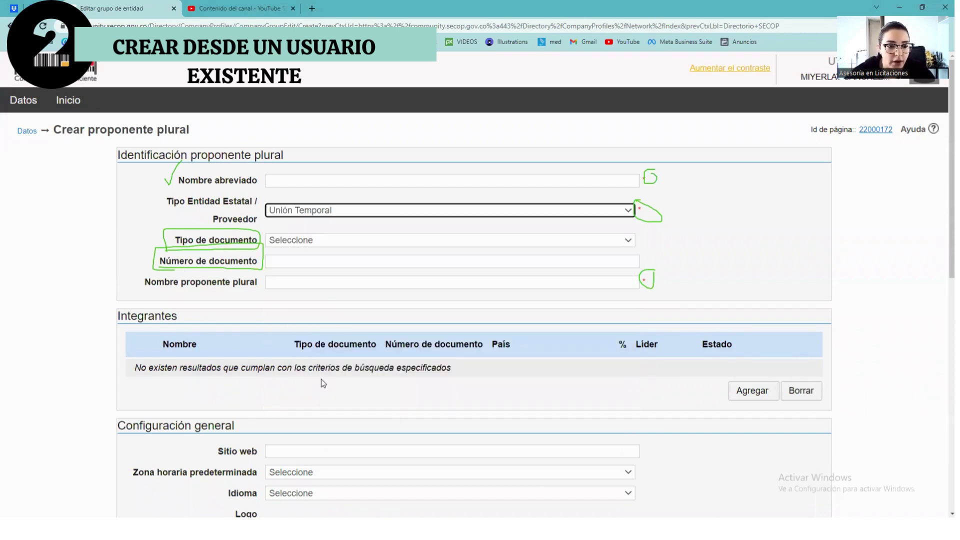
pyautogui.moveTo(136, 286); pyautogui.dragTo(257, 292)
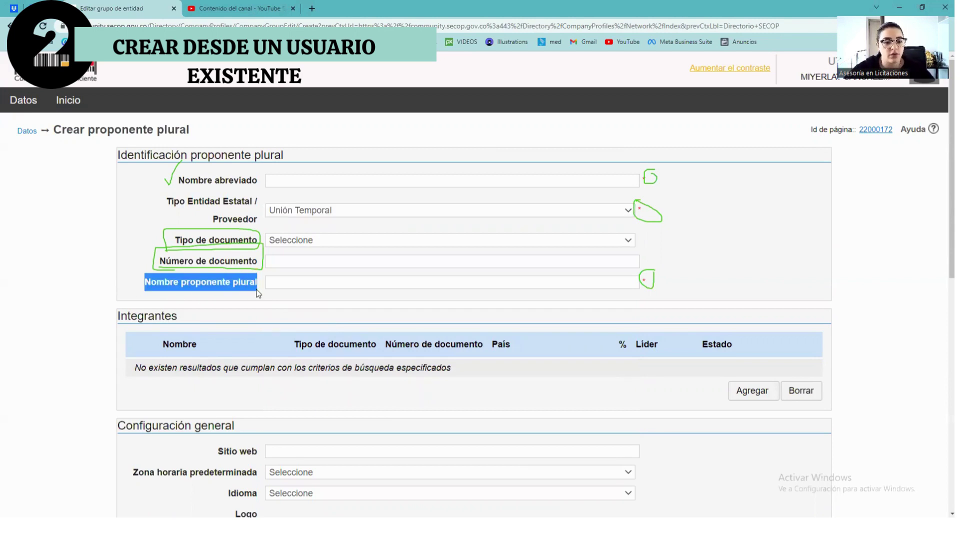
# Enter 'UT EJEMPLO' in the Nombre proponente plural field.
pyautogui.click(292, 278)
pyautogui.write('UT ')
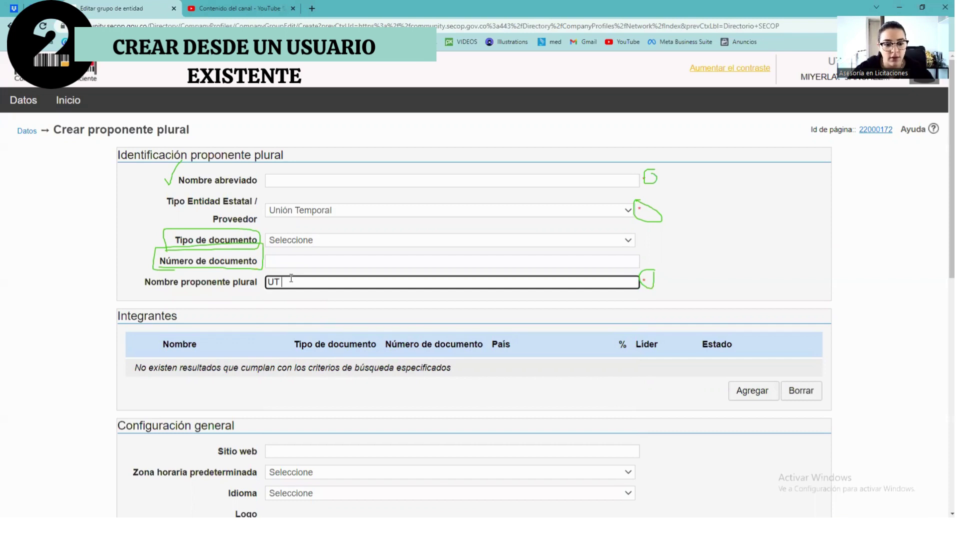
pyautogui.write('EJE')
pyautogui.press('BackSpace')
pyautogui.write('JEMPLO')
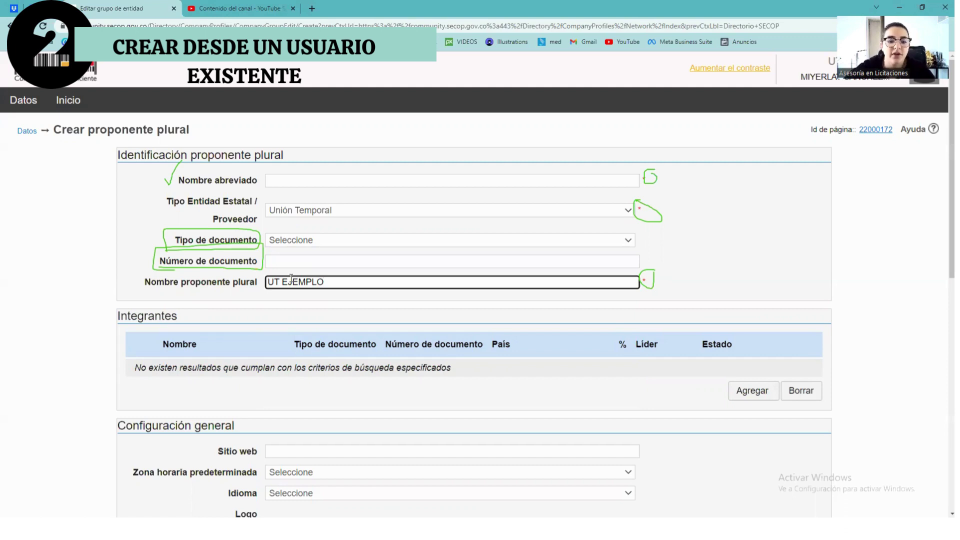
pyautogui.click(749, 205)
# Under Integrantes, use Agregar to open the Seleccione el Proveedor search.
pyautogui.press('e')
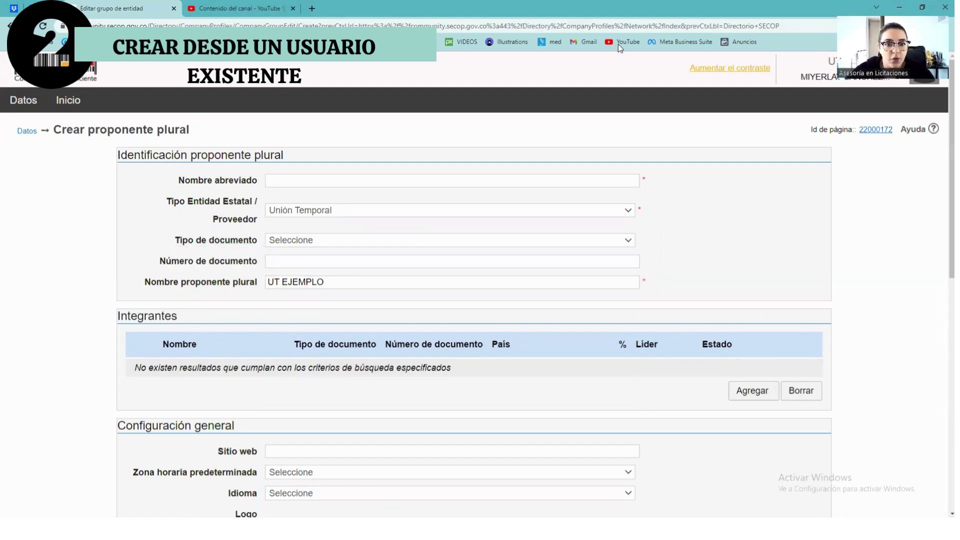
pyautogui.press('Escape')
pyautogui.scroll(-4, 695, 237)
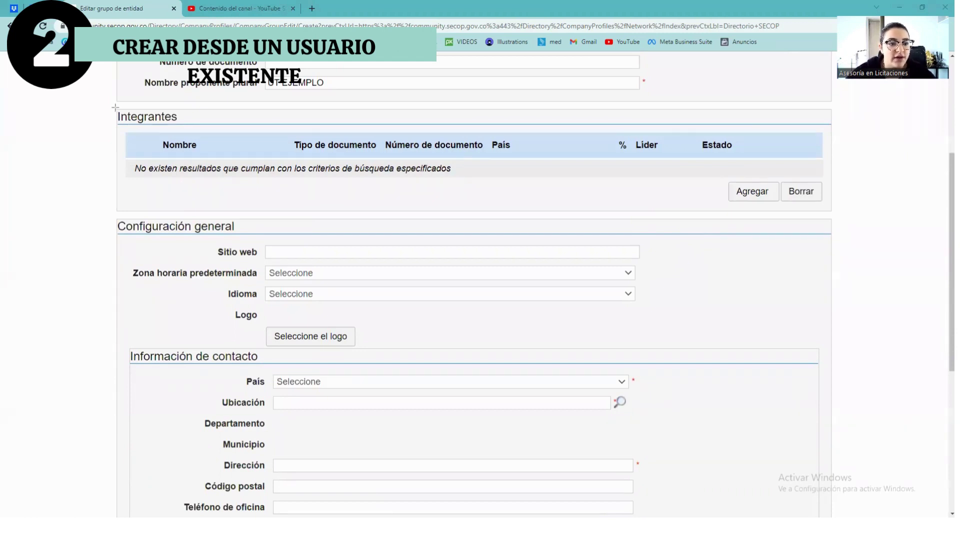
pyautogui.moveTo(114, 105); pyautogui.dragTo(671, 198)
pyautogui.moveTo(783, 208); pyautogui.dragTo(841, 214)
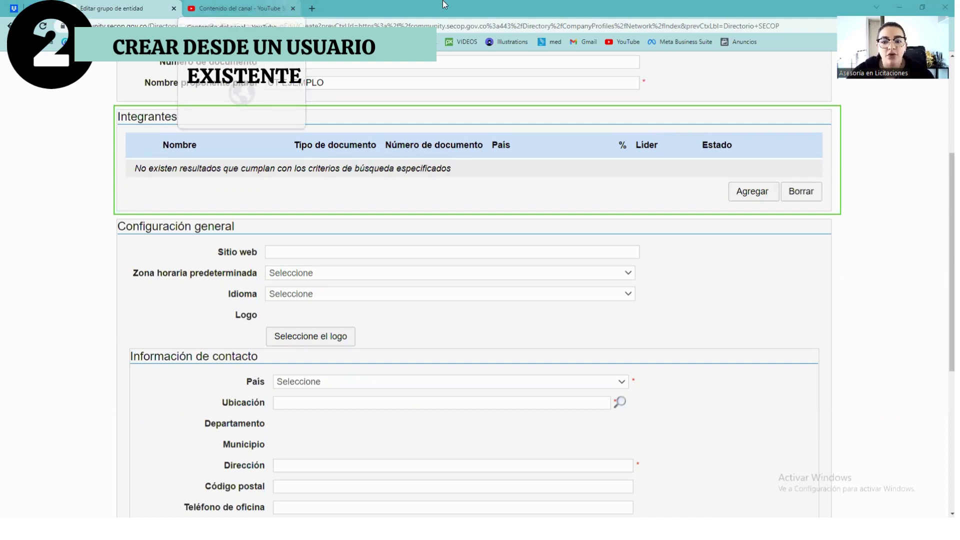
pyautogui.click(750, 192)
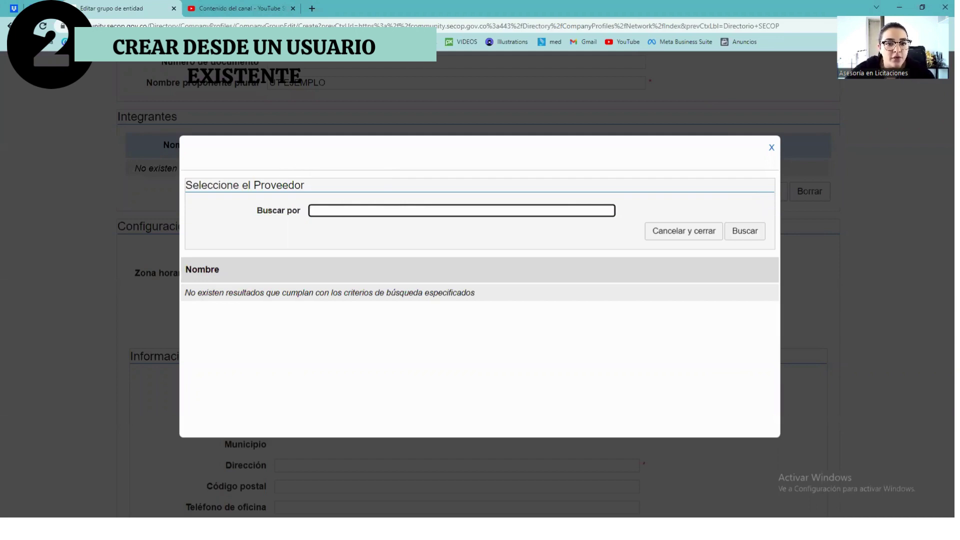
pyautogui.click(326, 348)
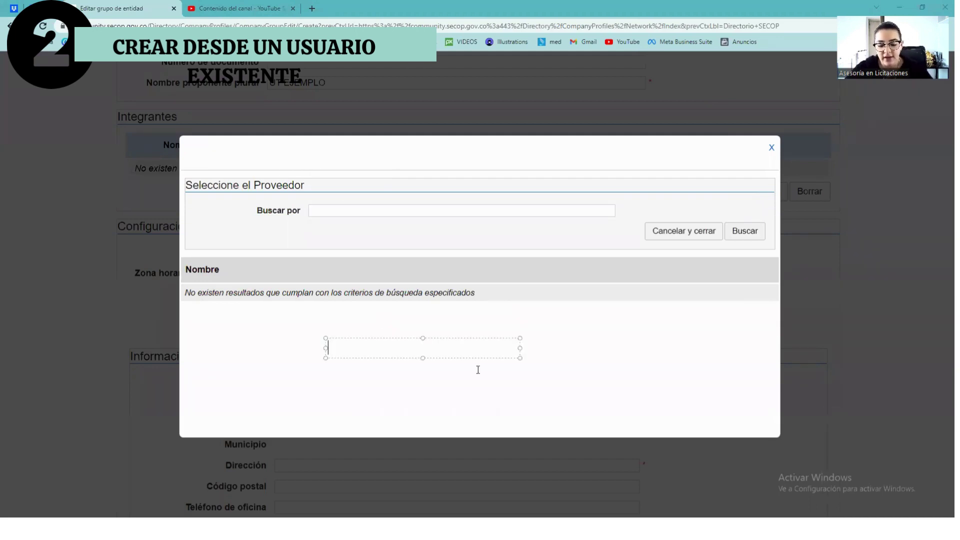
pyautogui.write('A')
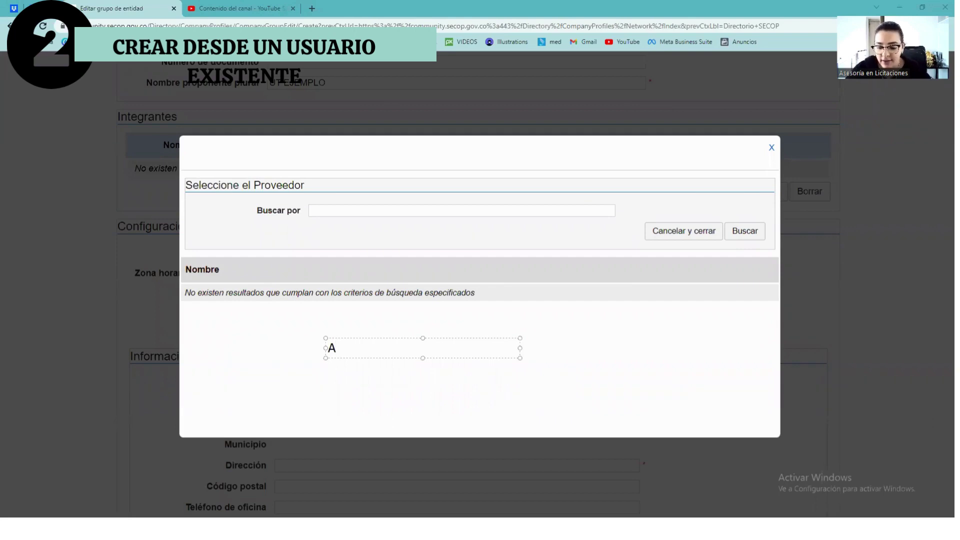
pyautogui.press('BackSpace')
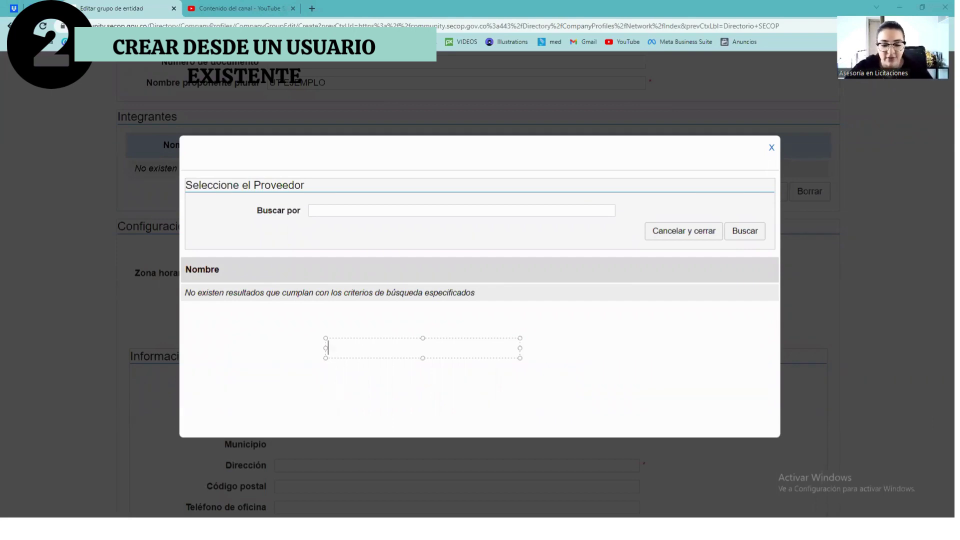
pyautogui.write('CONSORS')
pyautogui.press('BackSpace')
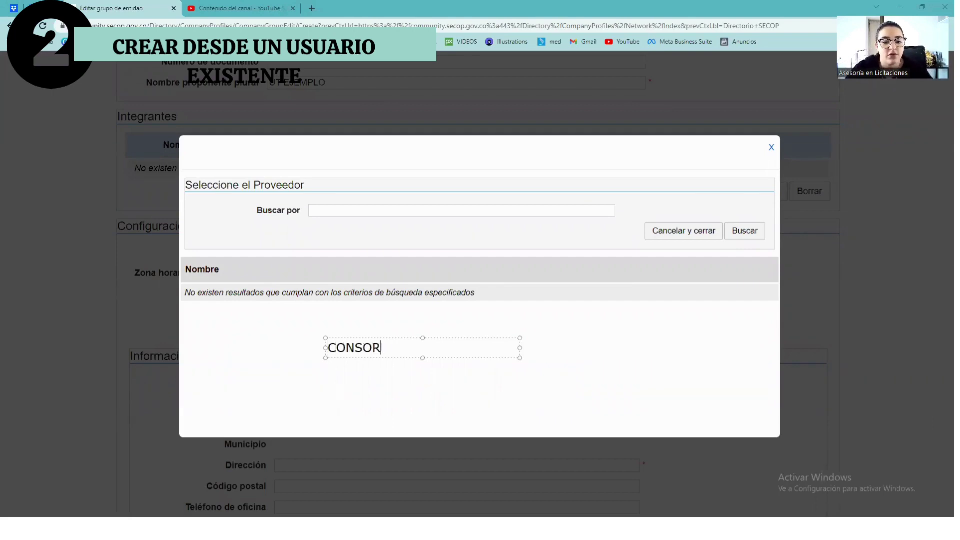
pyautogui.write('CIADOS')
pyautogui.press('Return')
pyautogui.write('UTIO')
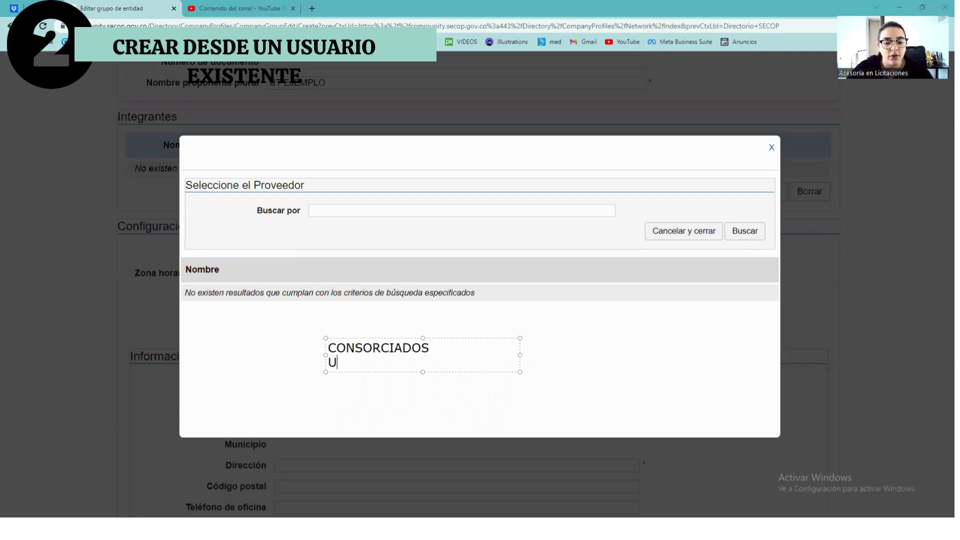
pyautogui.press('BackSpace')
pyautogui.press('BackSpace')
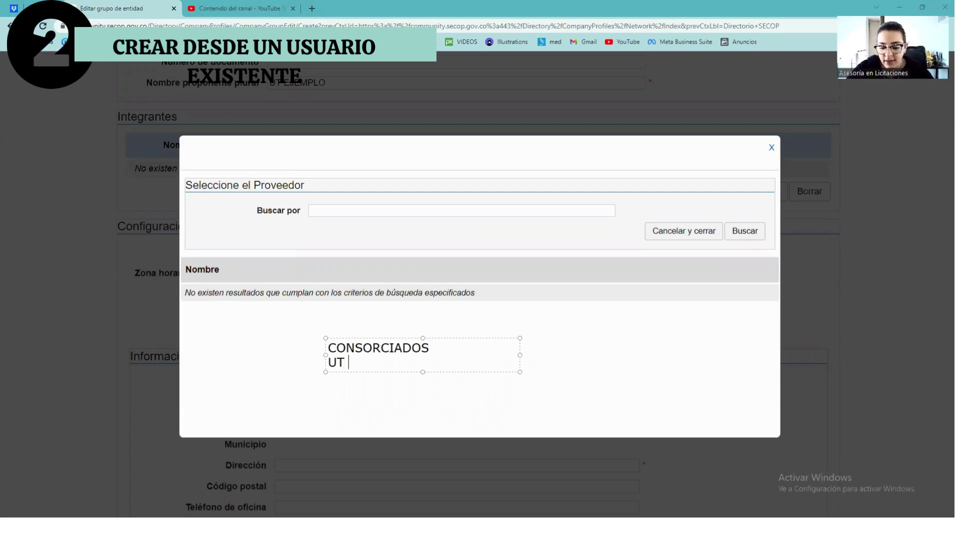
pyautogui.write('- ACEPTAR')
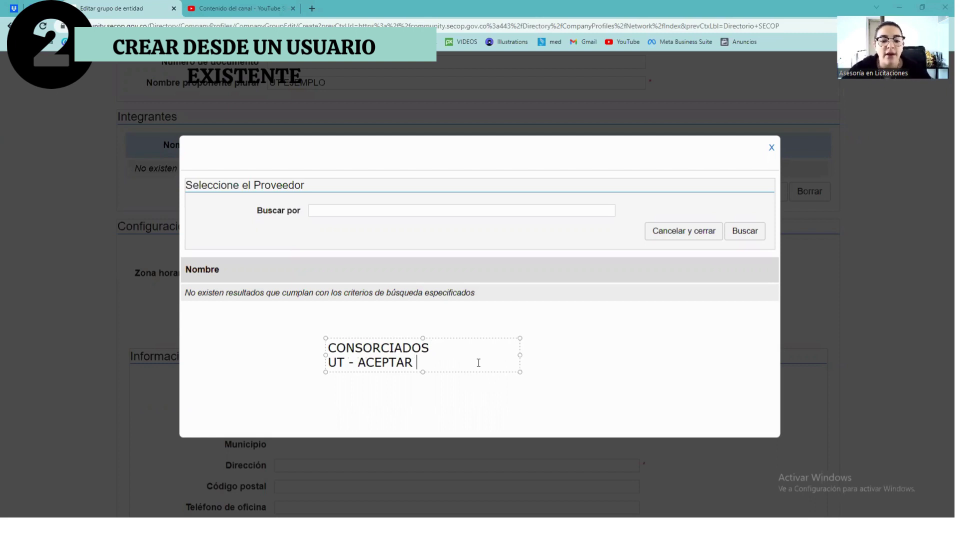
pyautogui.moveTo(348, 362); pyautogui.dragTo(582, 365)
pyautogui.click(580, 362)
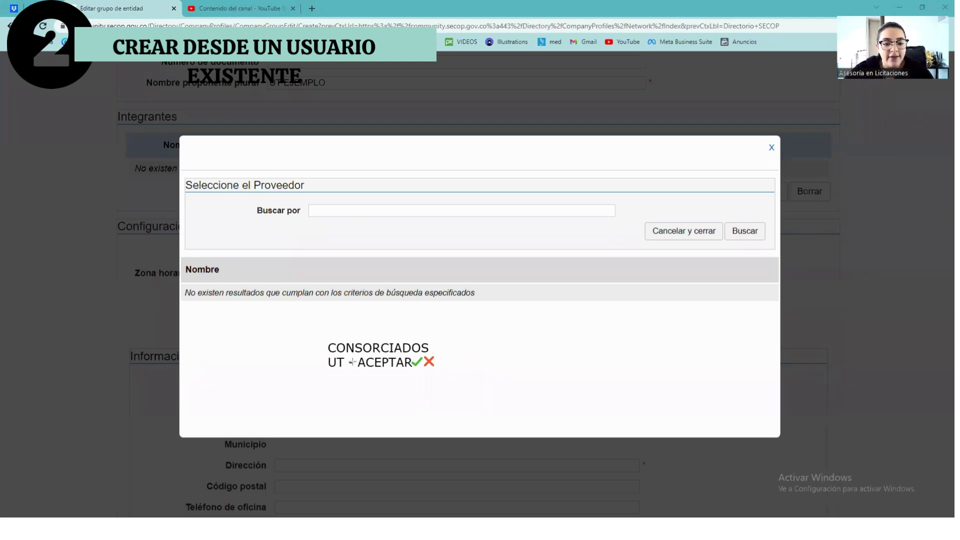
pyautogui.moveTo(355, 355)
pyautogui.mouseDown()
pyautogui.moveTo(462, 377)
pyautogui.moveTo(448, 371)
pyautogui.mouseUp()
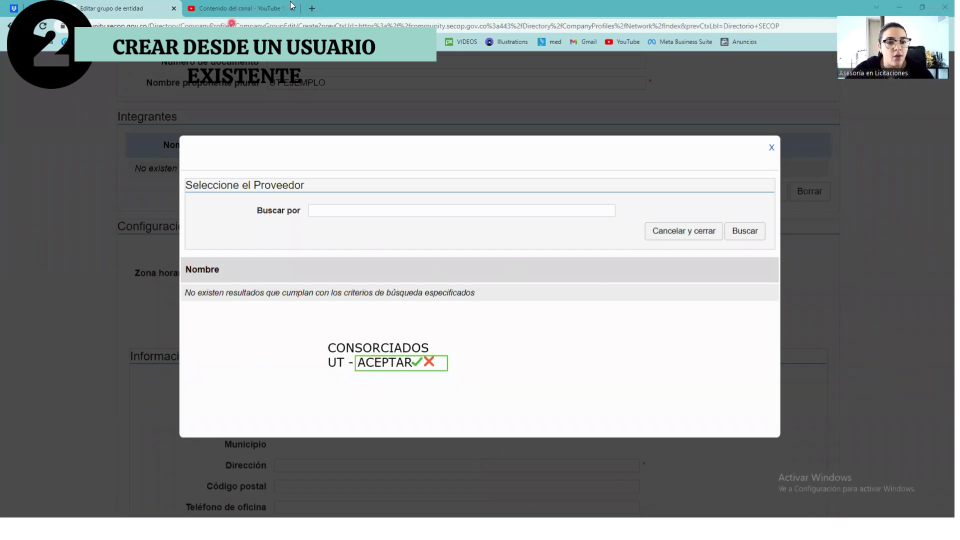
pyautogui.moveTo(541, 312)
pyautogui.mouseDown()
pyautogui.moveTo(696, 368)
pyautogui.moveTo(716, 394)
pyautogui.mouseUp()
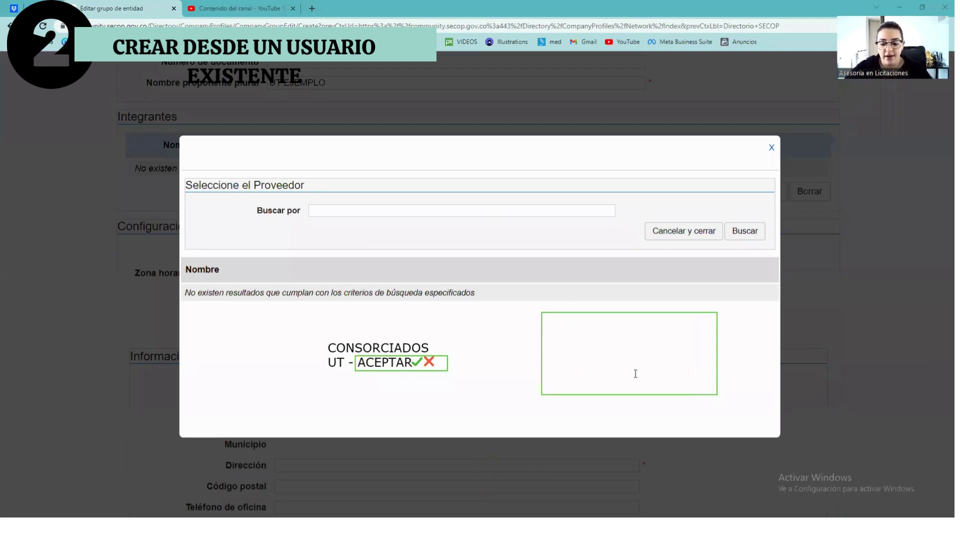
pyautogui.click(569, 325)
pyautogui.write('OIFER')
pyautogui.press('BackSpace')
pyautogui.press('BackSpace')
pyautogui.press('BackSpace')
pyautogui.press('BackSpace')
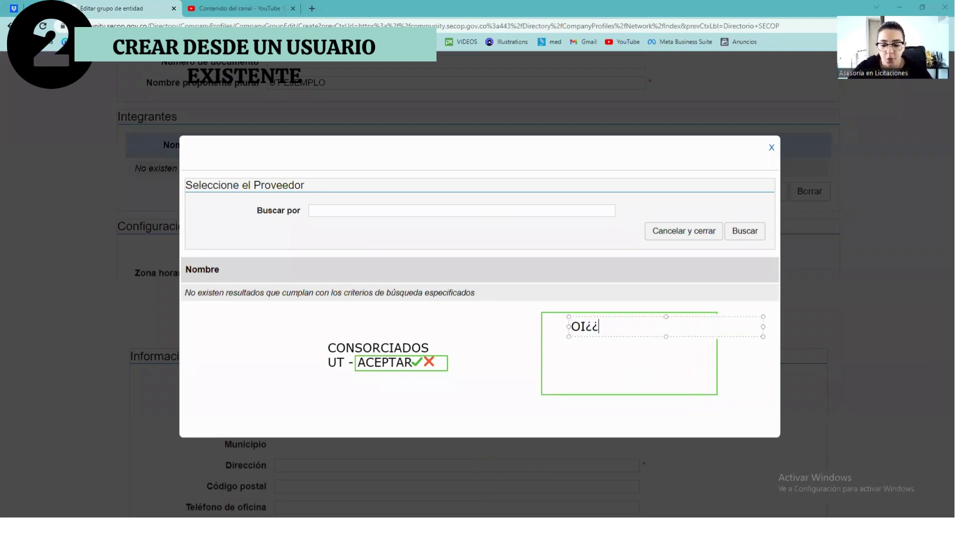
pyautogui.write('FERTA')
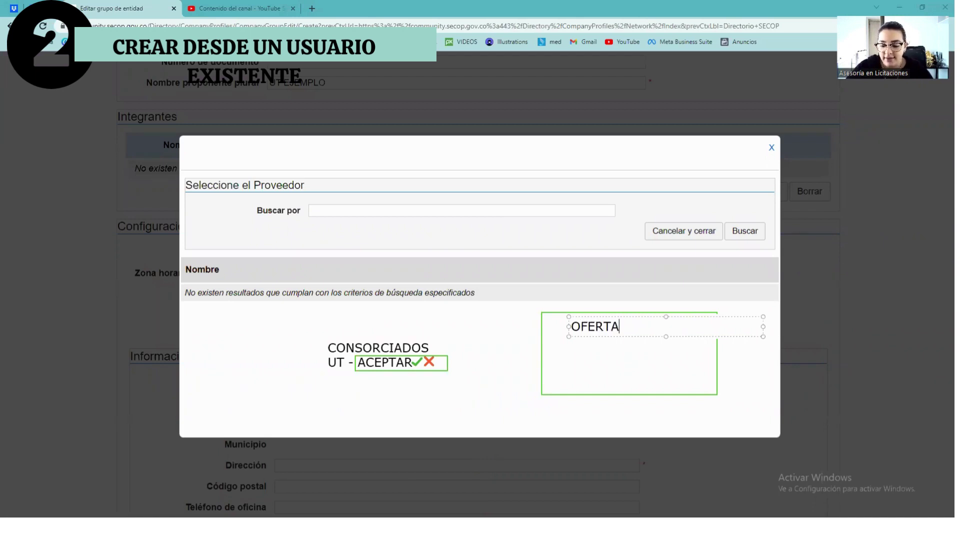
pyautogui.press('Return')
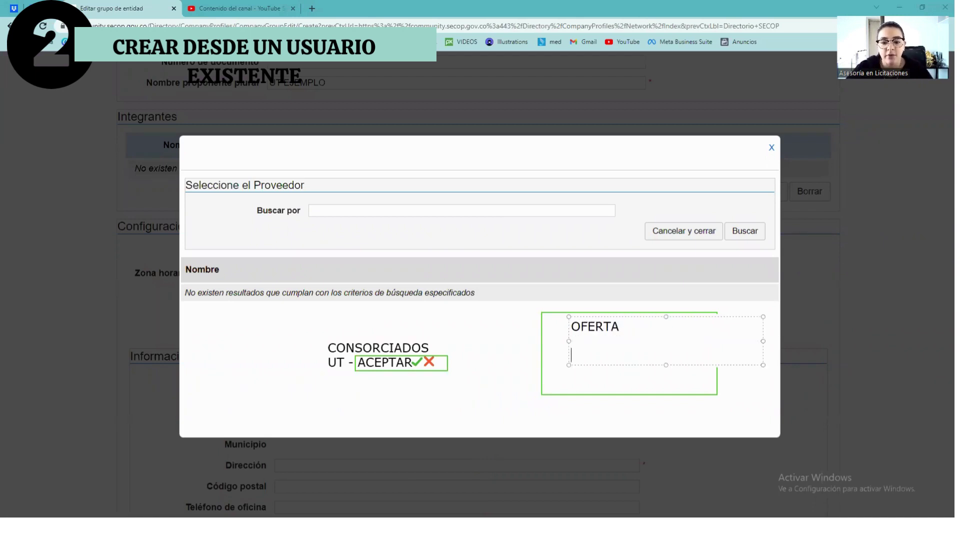
pyautogui.write('PP')
pyautogui.press('Return')
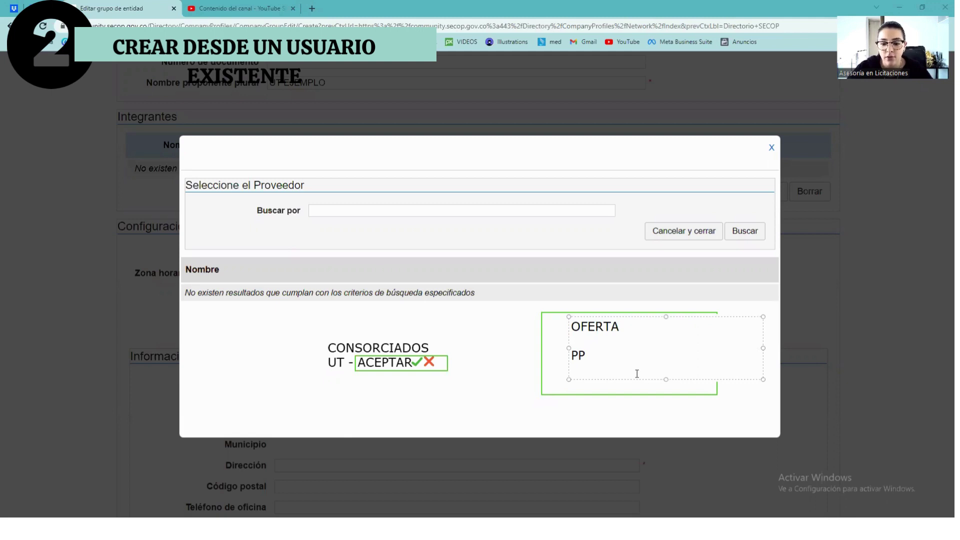
pyautogui.write('P')
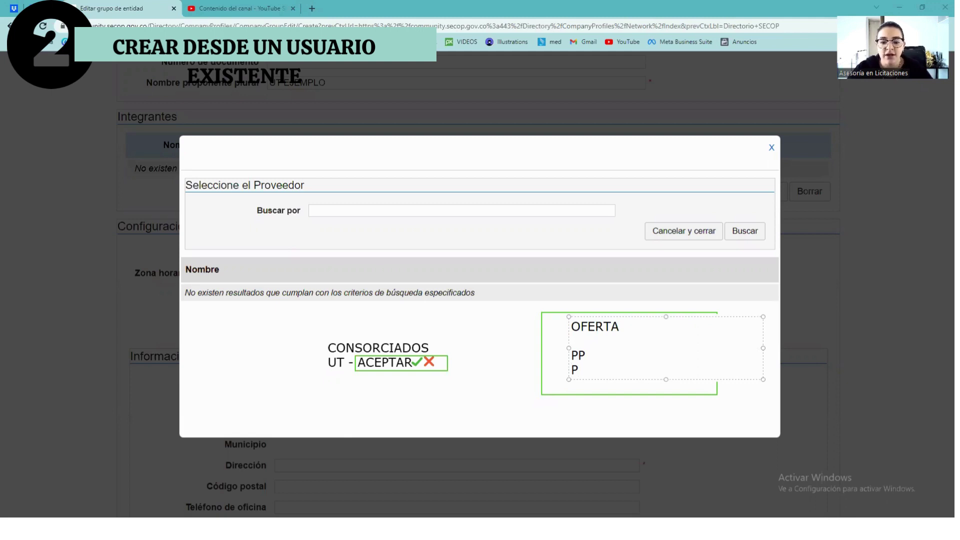
pyautogui.write('Z')
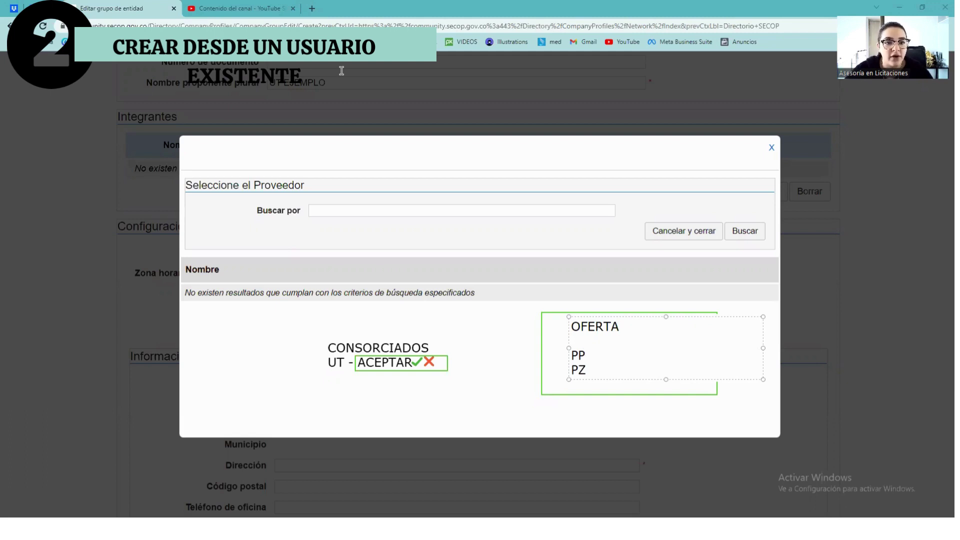
pyautogui.press('Escape')
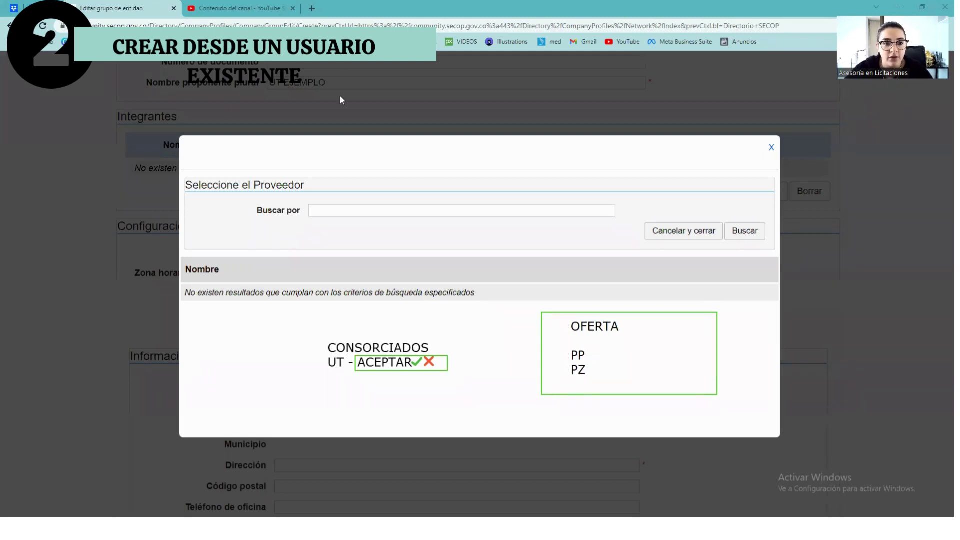
pyautogui.click(592, 355)
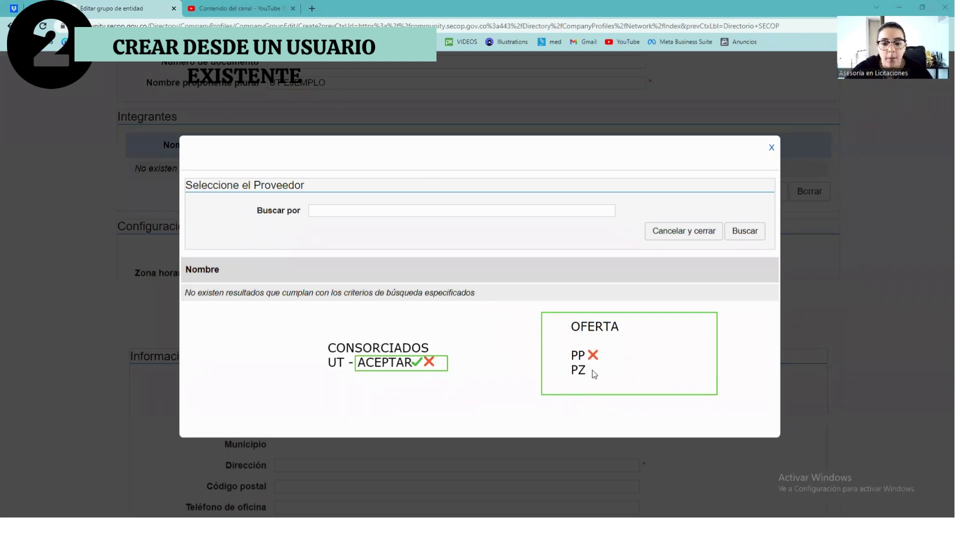
pyautogui.click(591, 369)
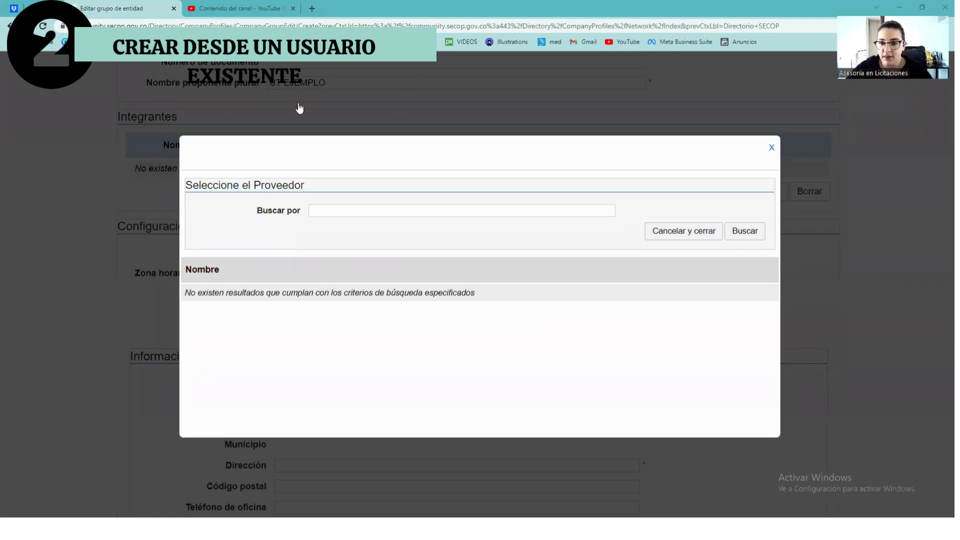
# Search the provider dialog by the first member's ID number and select the matching supplier.
pyautogui.click(343, 209)
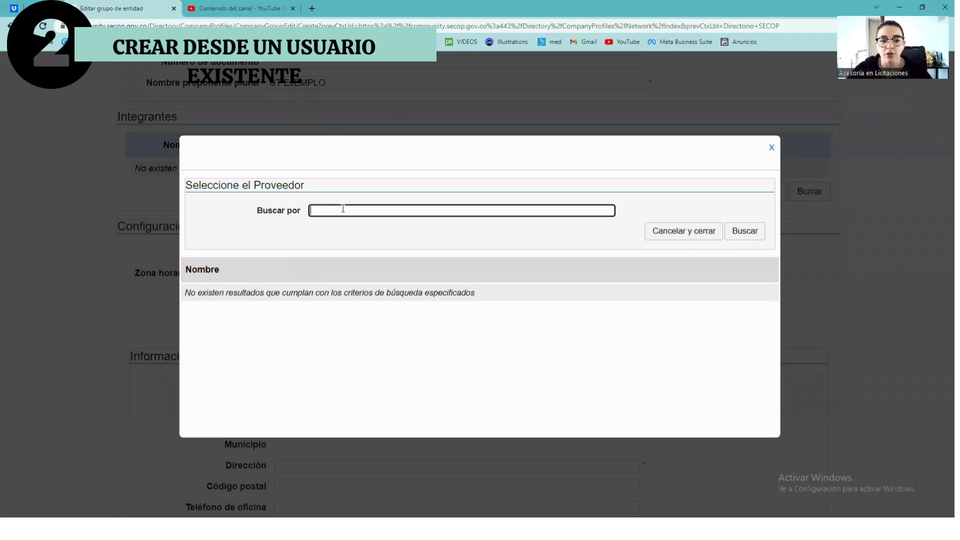
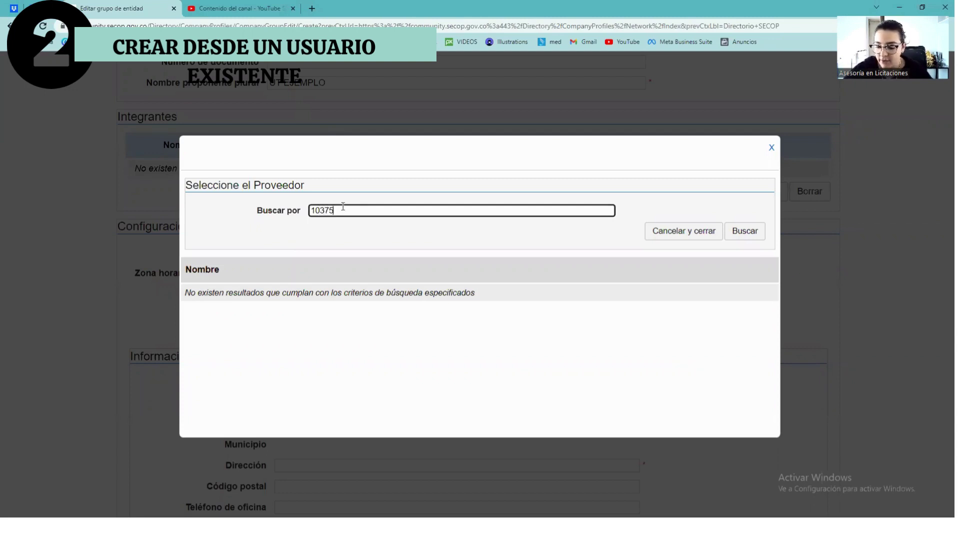
pyautogui.click(744, 237)
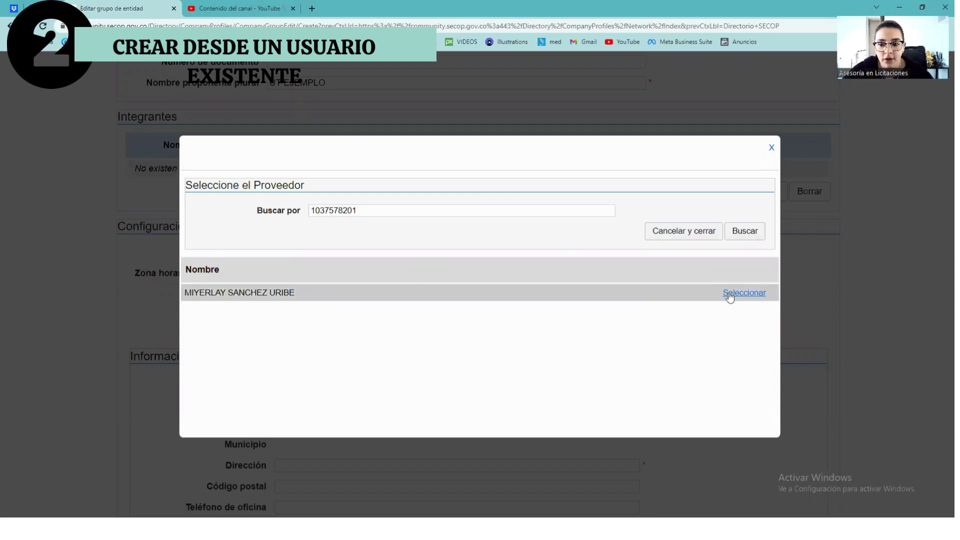
pyautogui.click(728, 294)
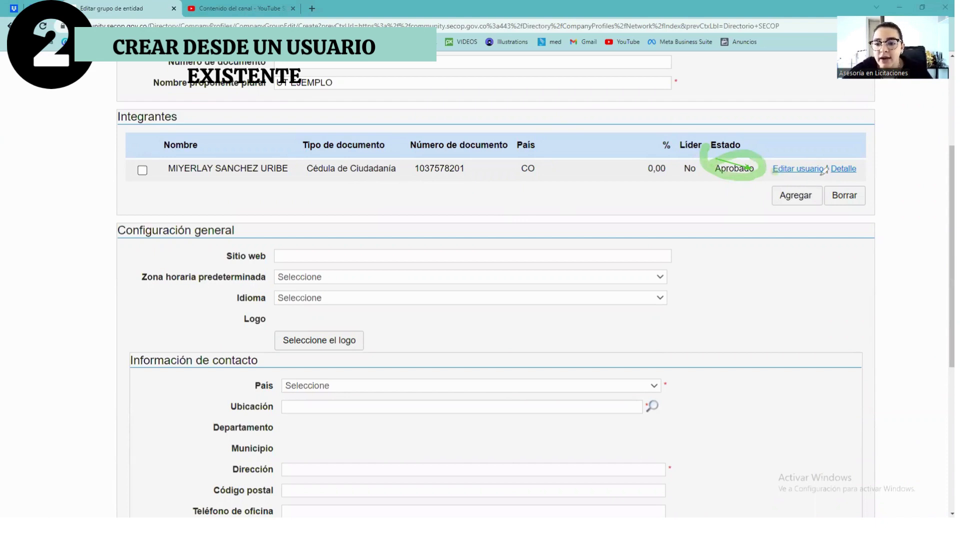
# Mark the first member's edit button, 0,00 share and Líder column, then clear the drawings and reopen the supplier search.
pyautogui.moveTo(821, 174); pyautogui.dragTo(774, 174)
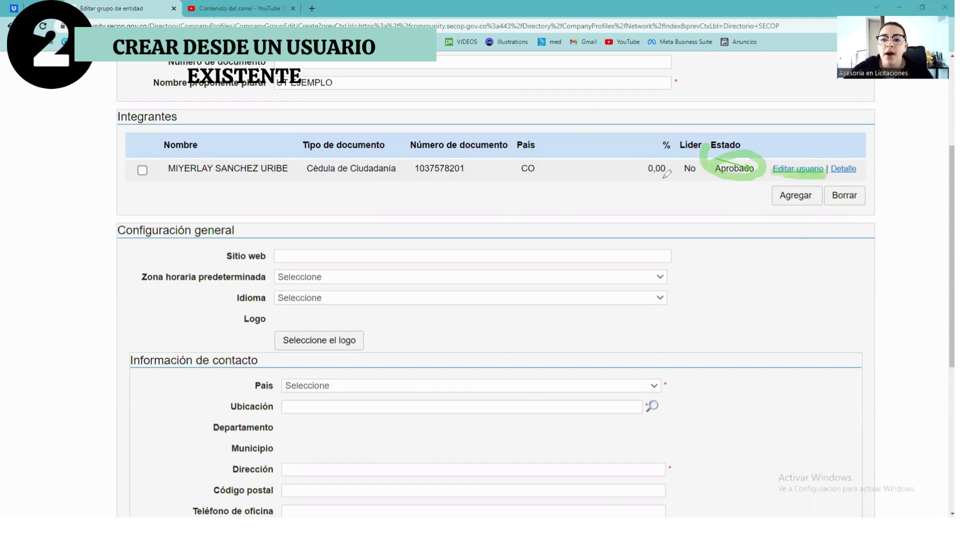
pyautogui.moveTo(660, 133)
pyautogui.mouseDown()
pyautogui.moveTo(672, 158)
pyautogui.moveTo(657, 135)
pyautogui.mouseUp()
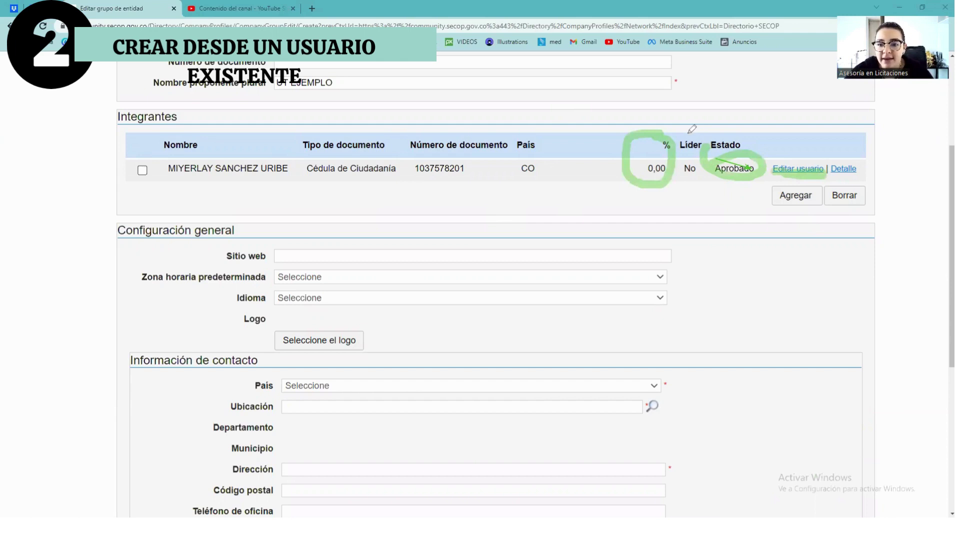
pyautogui.moveTo(692, 119)
pyautogui.mouseDown()
pyautogui.moveTo(684, 134)
pyautogui.moveTo(698, 134)
pyautogui.moveTo(693, 116)
pyautogui.mouseUp()
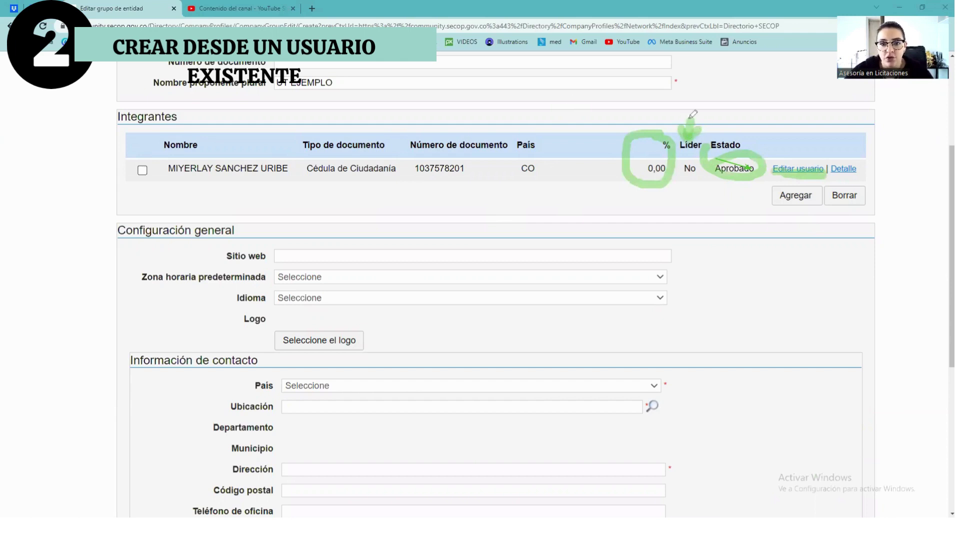
pyautogui.press('Escape')
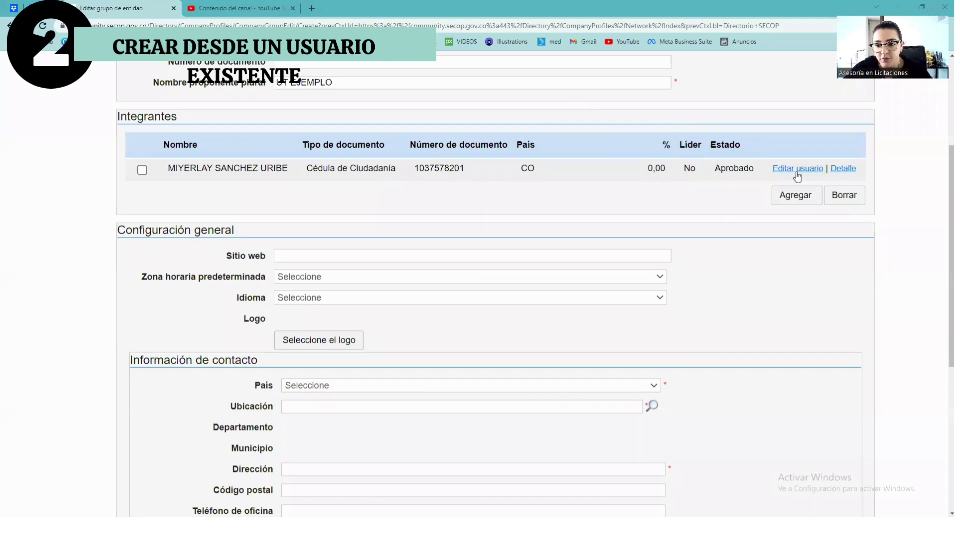
pyautogui.click(793, 195)
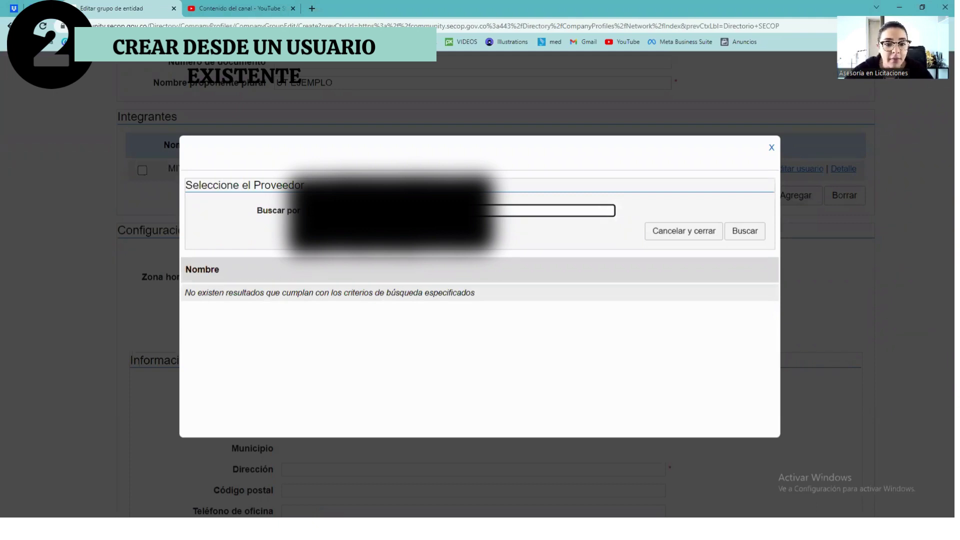
# Search for the company by its NIT and select it as the second member.
pyautogui.click(740, 234)
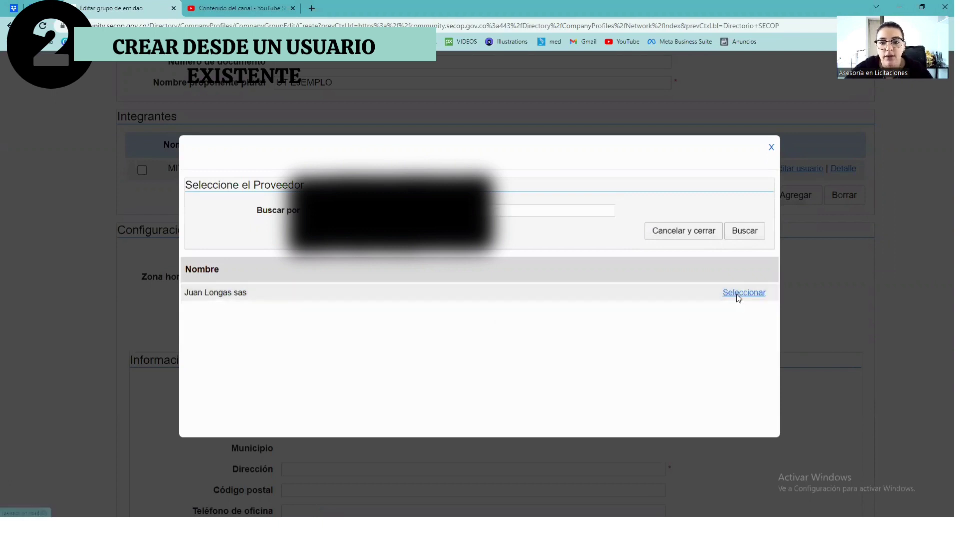
pyautogui.click(736, 294)
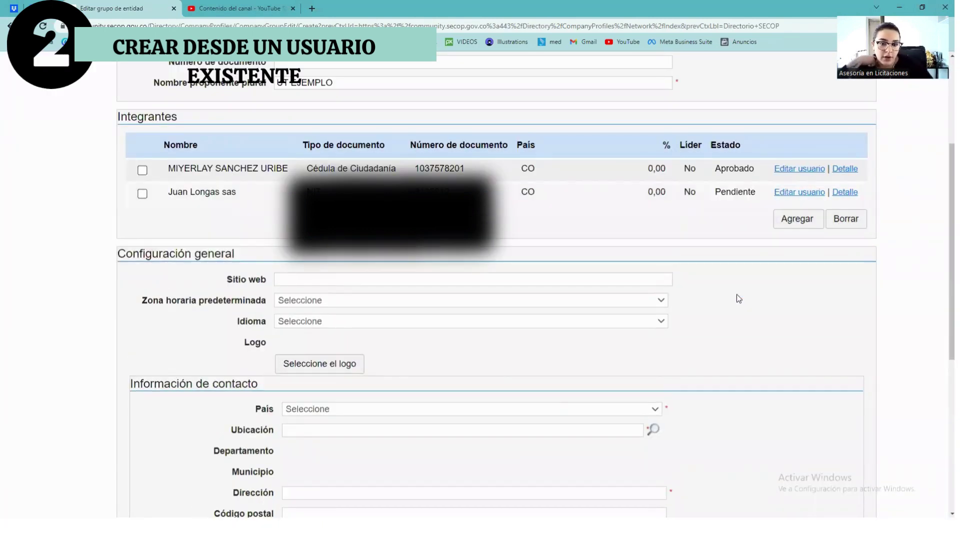
# Give the first member a 50,00 share, make it the leader, and save.
pyautogui.click(803, 172)
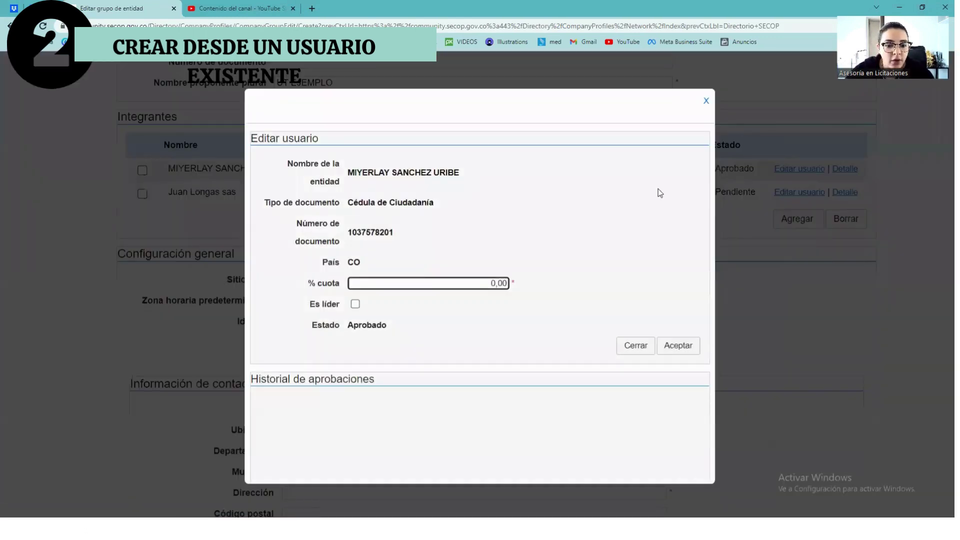
pyautogui.moveTo(491, 282); pyautogui.dragTo(506, 283)
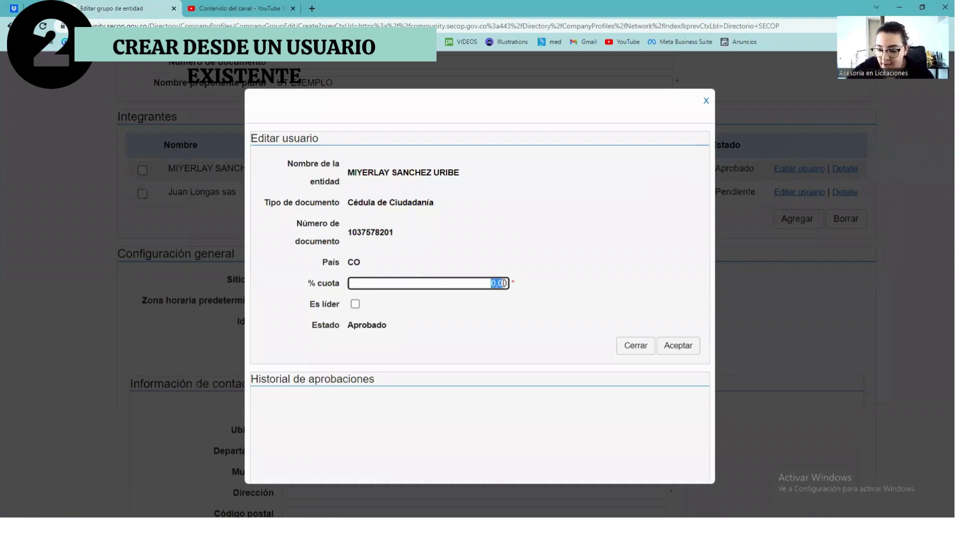
pyautogui.press('BackSpace')
pyautogui.write('500')
pyautogui.click(570, 269)
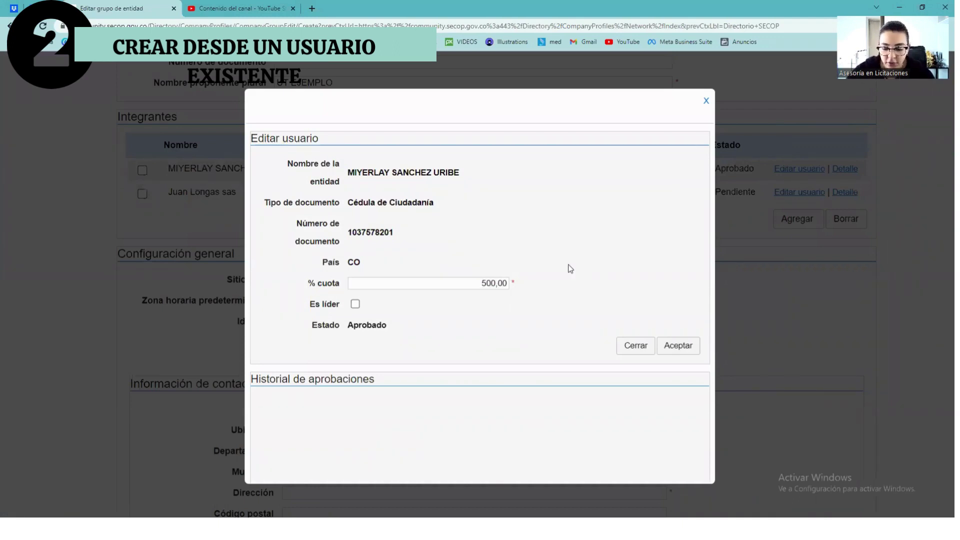
pyautogui.click(491, 283)
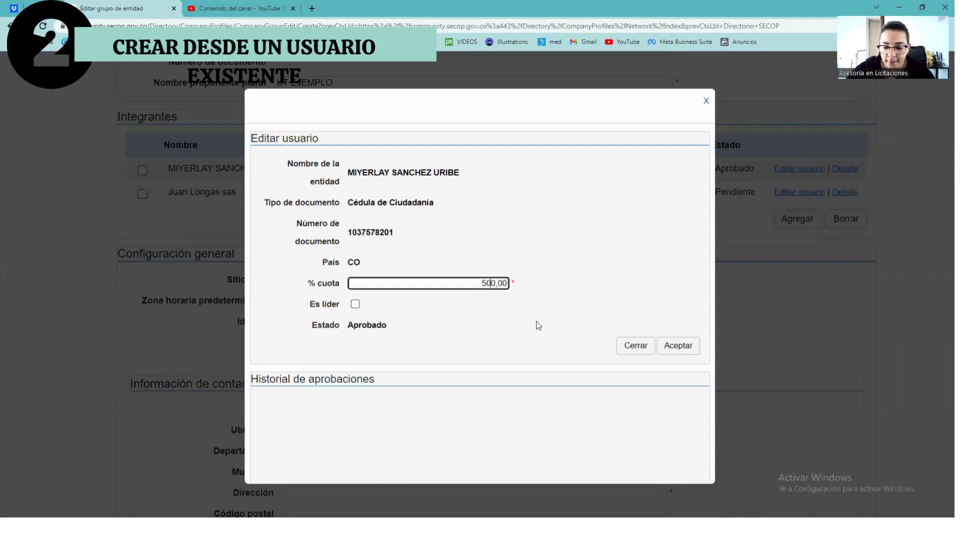
pyautogui.press('BackSpace')
pyautogui.click(624, 247)
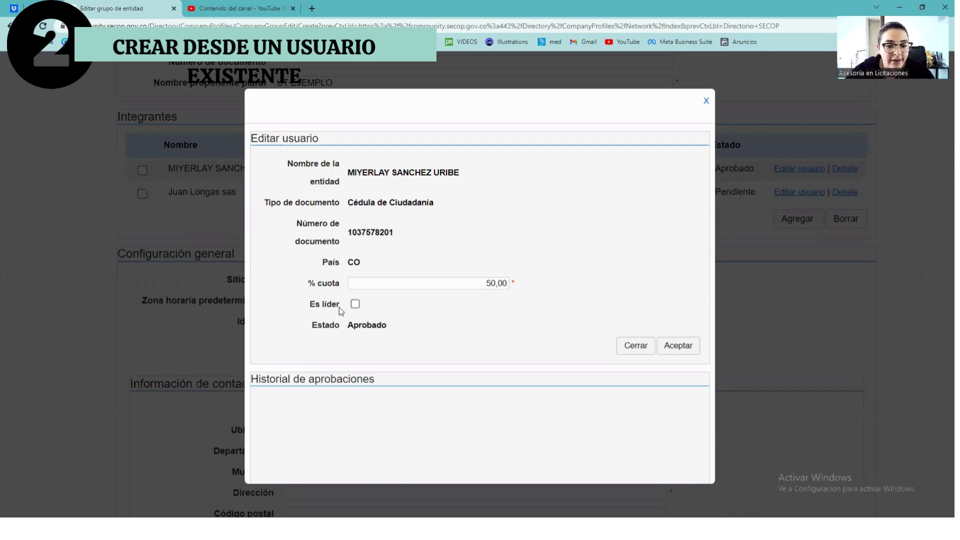
pyautogui.click(355, 304)
pyautogui.moveTo(347, 326); pyautogui.dragTo(489, 370)
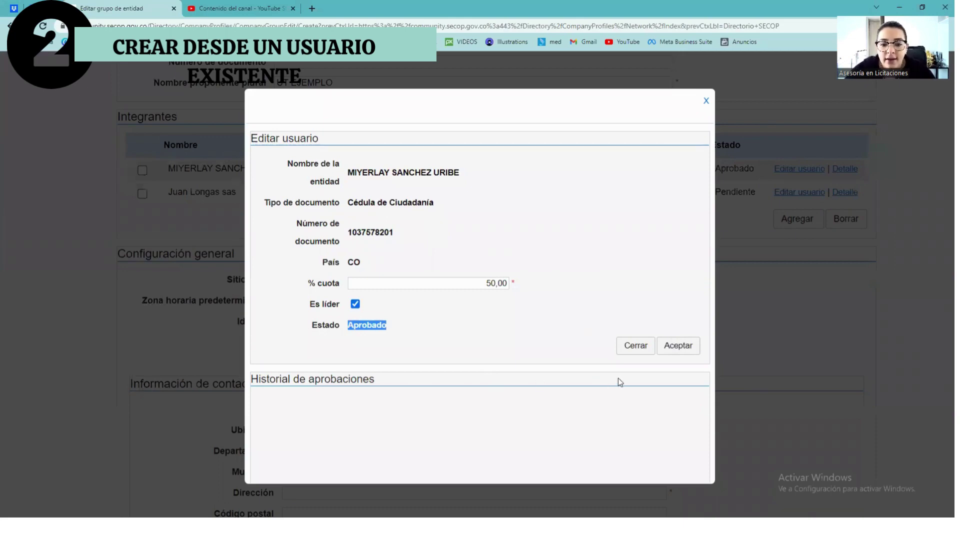
pyautogui.click(680, 345)
# Set the second member's share to 50,00 and save it.
pyautogui.click(801, 196)
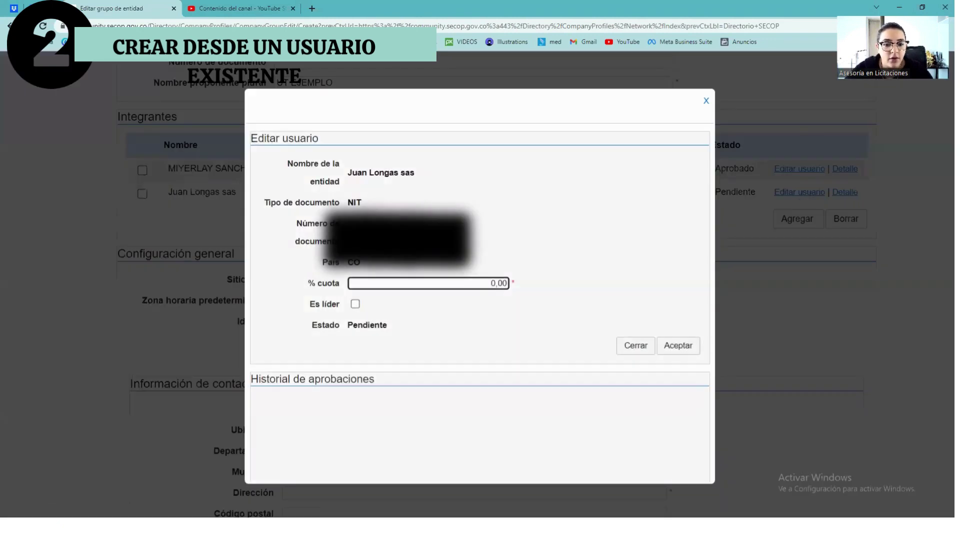
pyautogui.click(464, 278)
pyautogui.write('5')
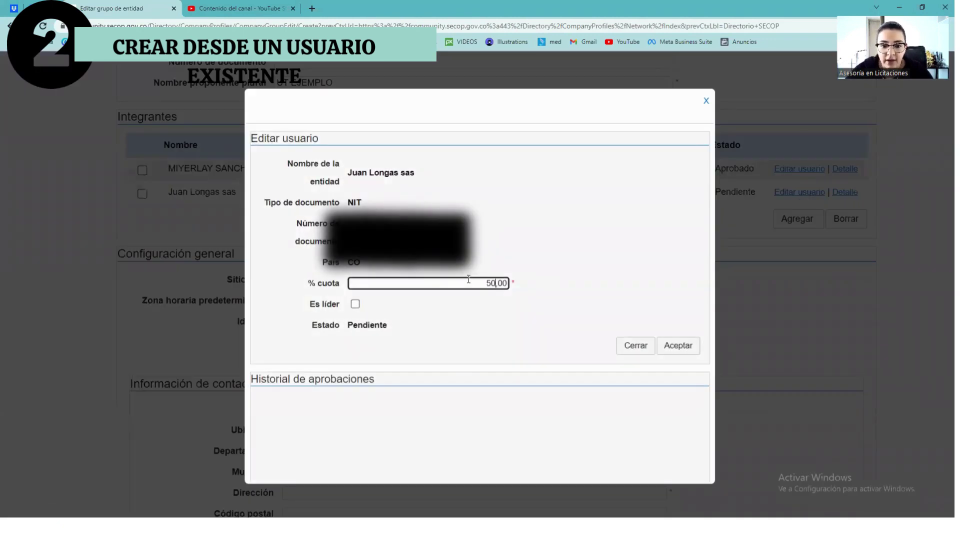
pyautogui.click(589, 239)
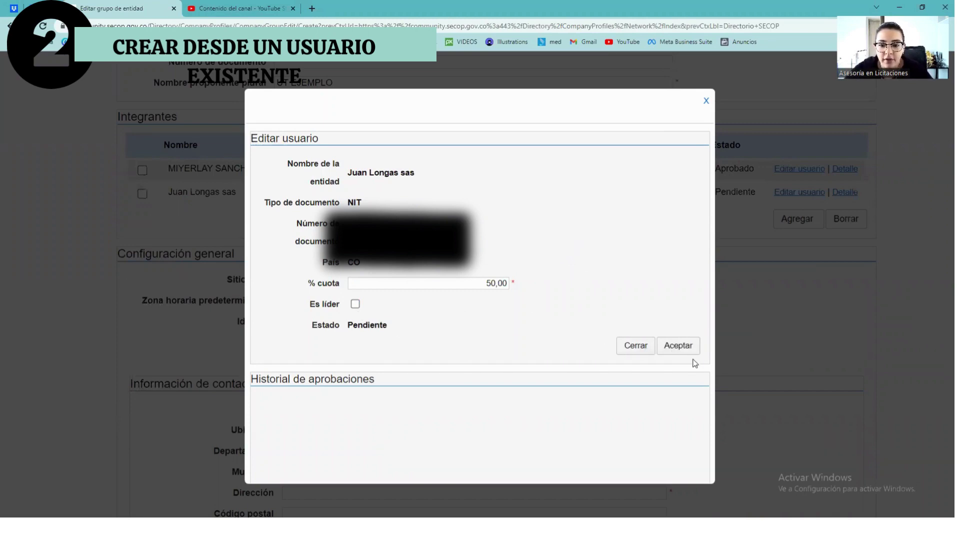
pyautogui.click(678, 346)
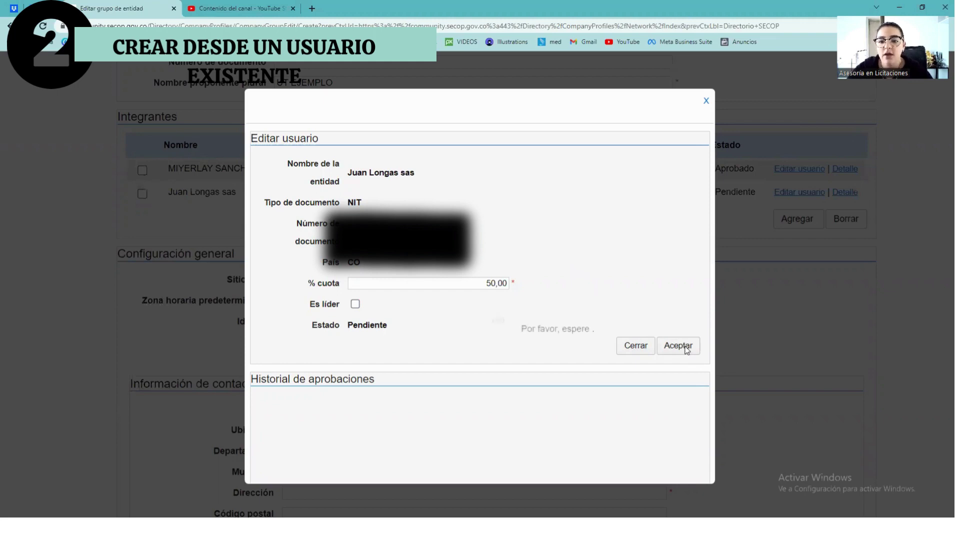
pyautogui.scroll(1, 686, 350)
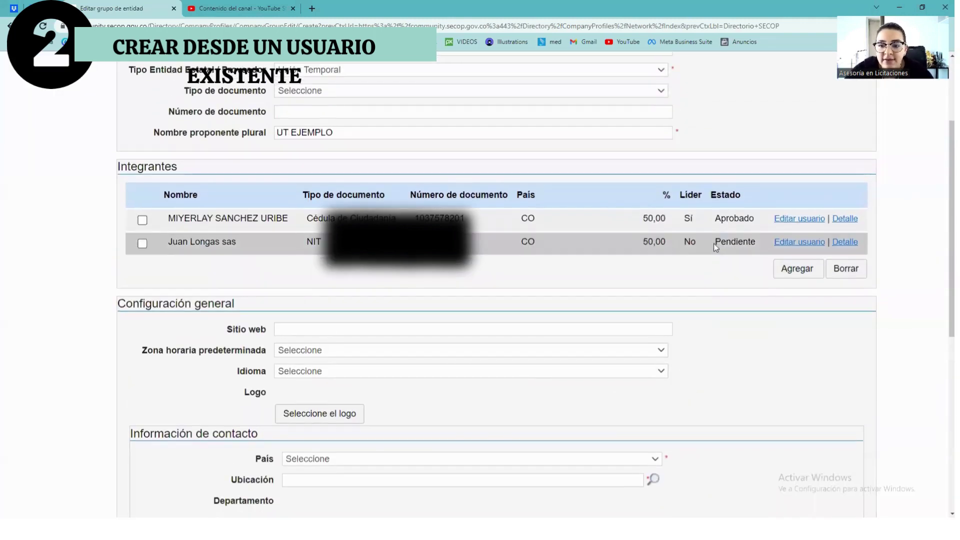
# Highlight the second member's leader and status values, then the Ubicación field label.
pyautogui.moveTo(753, 243); pyautogui.dragTo(703, 240)
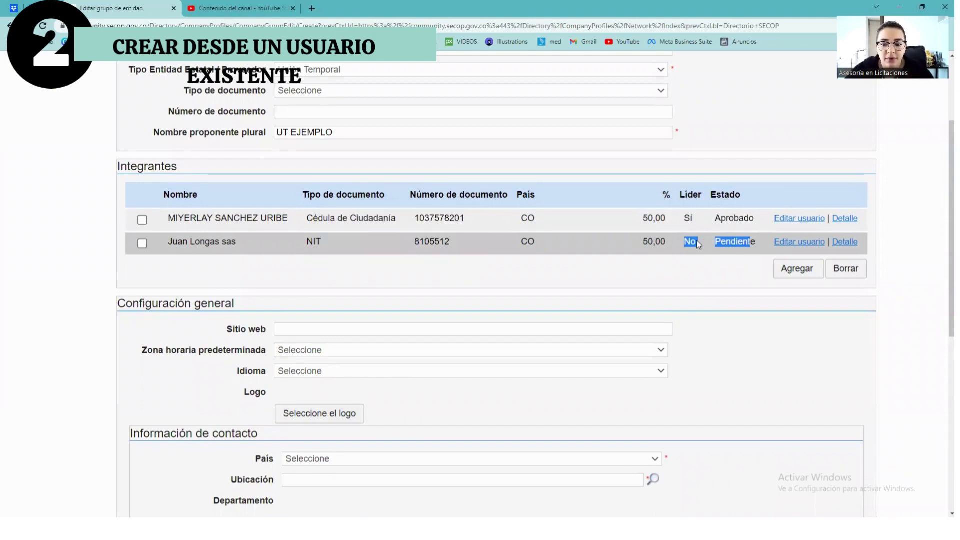
pyautogui.scroll(-1, 698, 243)
pyautogui.scroll(-4, 698, 244)
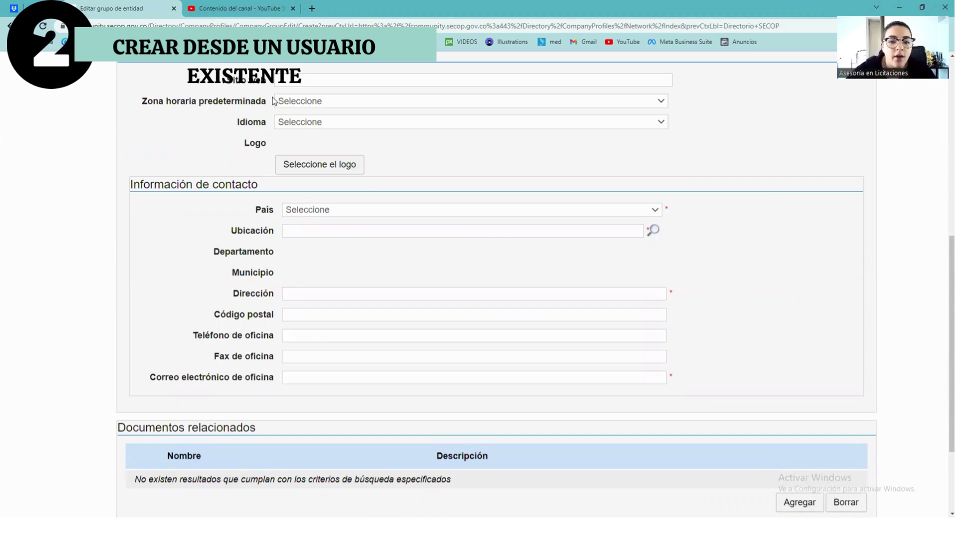
pyautogui.moveTo(230, 232); pyautogui.dragTo(277, 232)
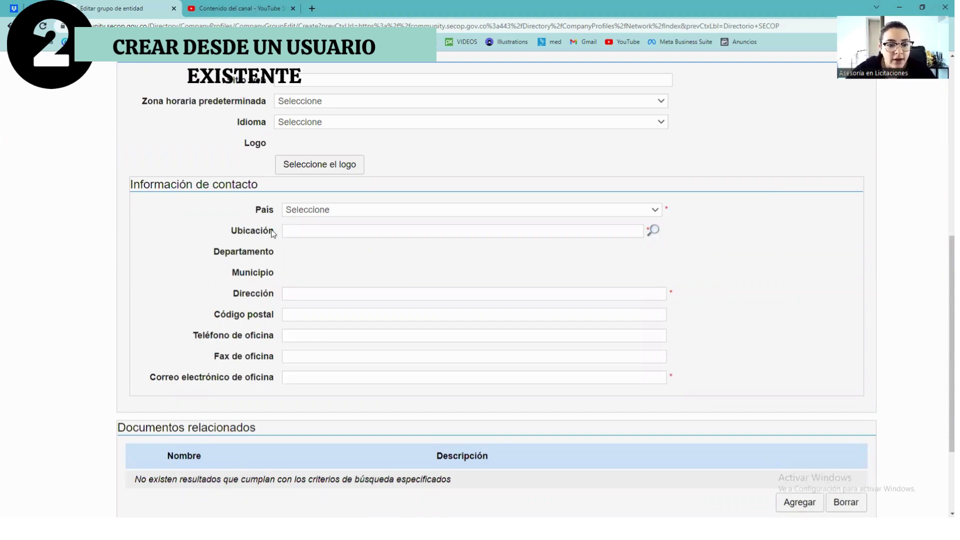
pyautogui.doubleClick(276, 231)
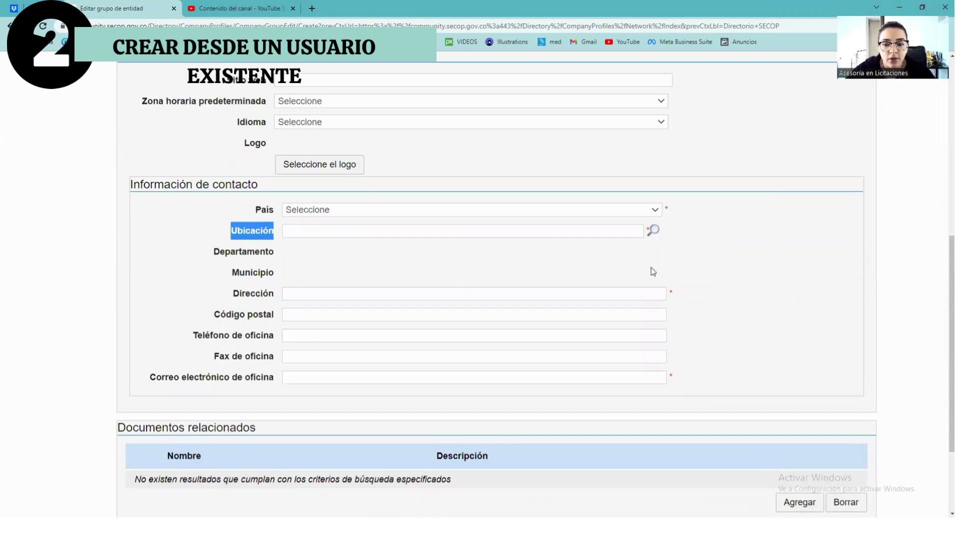
# Search 'COLOM' and choose CO-ANT-05001 Medellín under Colombia, Antioquia as the Ubicación.
pyautogui.click(655, 232)
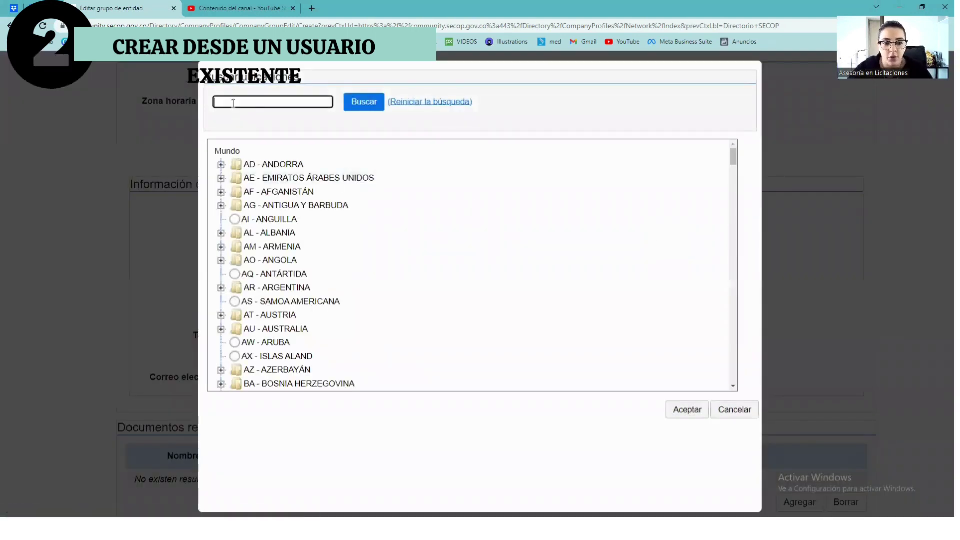
pyautogui.write('COLOM')
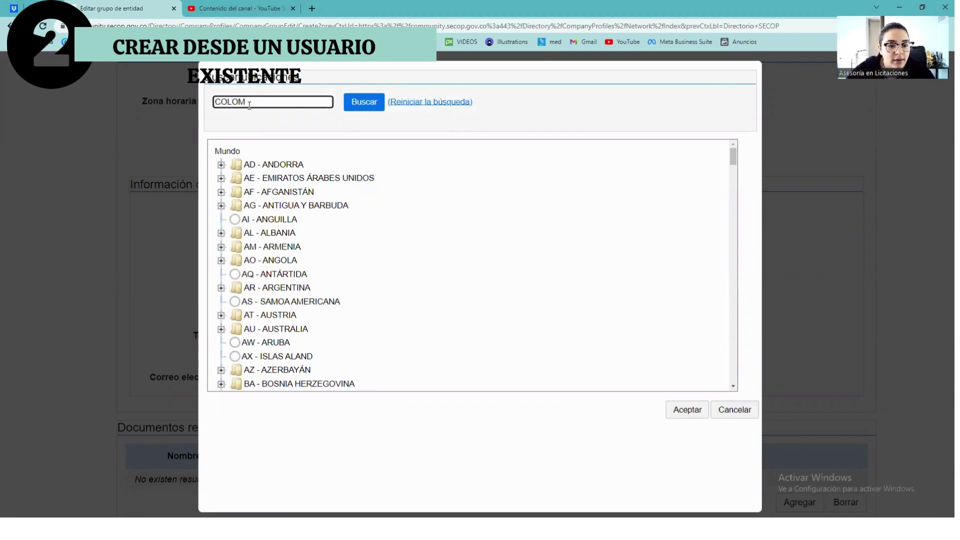
pyautogui.press('Return')
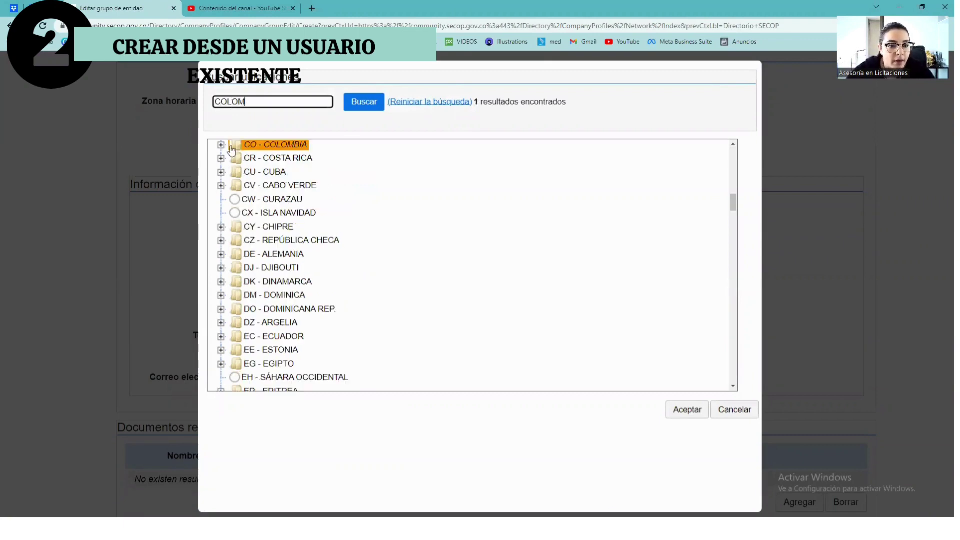
pyautogui.click(221, 145)
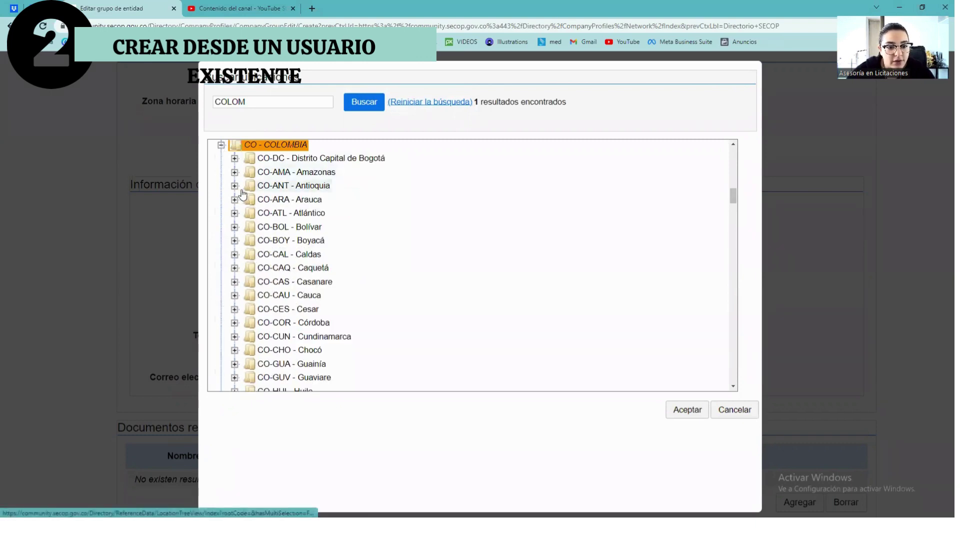
pyautogui.click(235, 185)
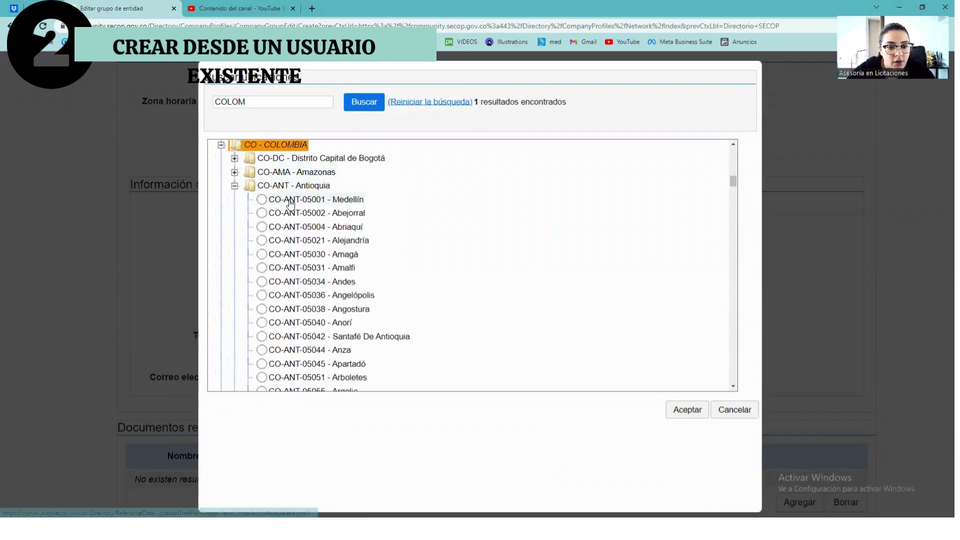
pyautogui.click(289, 199)
pyautogui.click(684, 412)
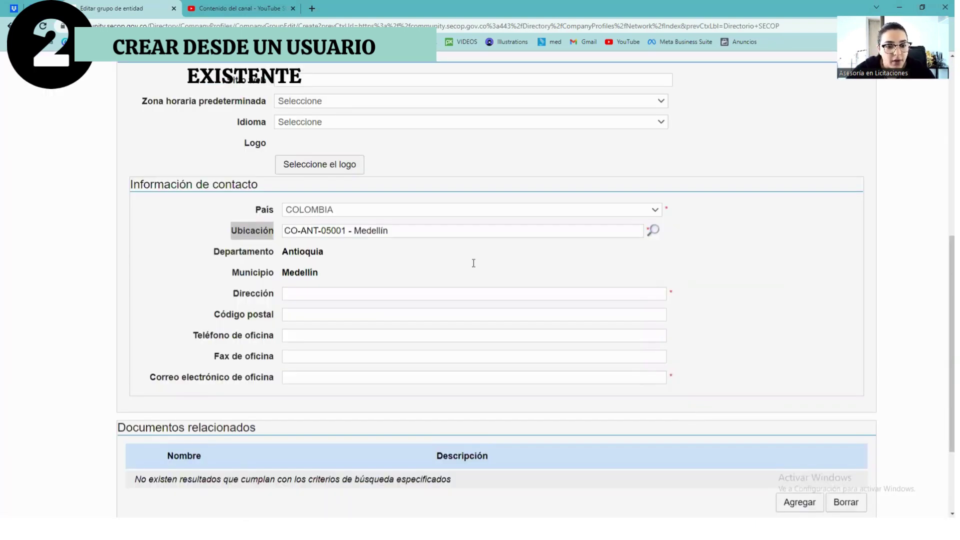
pyautogui.click(299, 294)
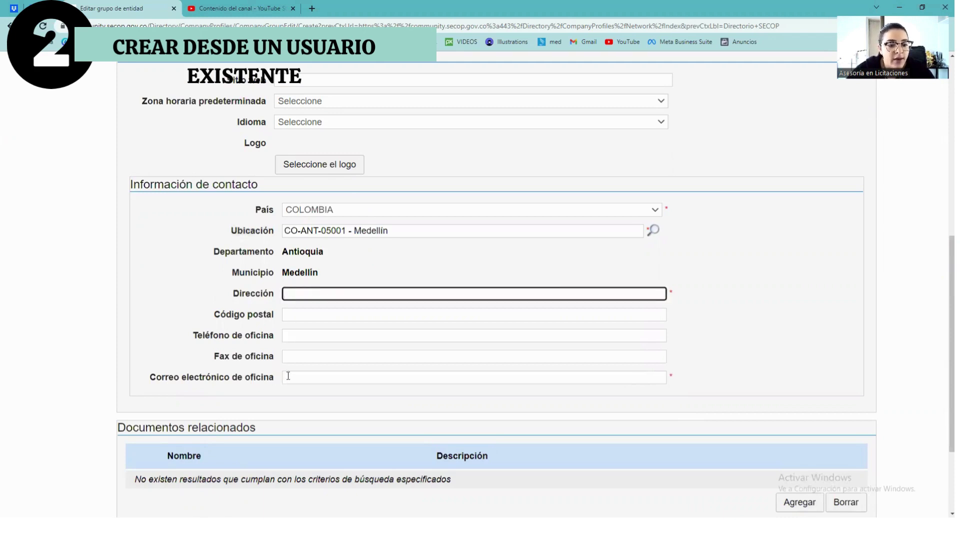
pyautogui.click(288, 376)
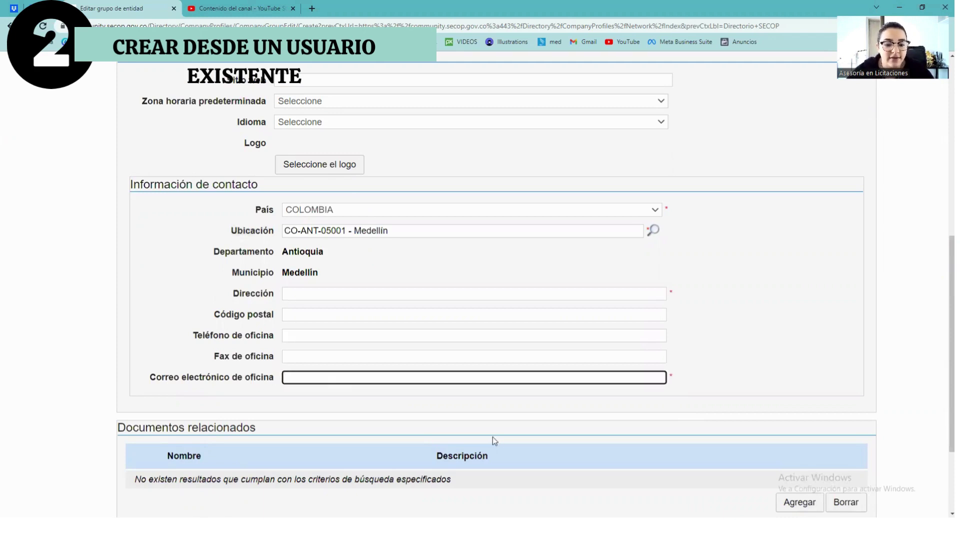
pyautogui.scroll(-3, 493, 436)
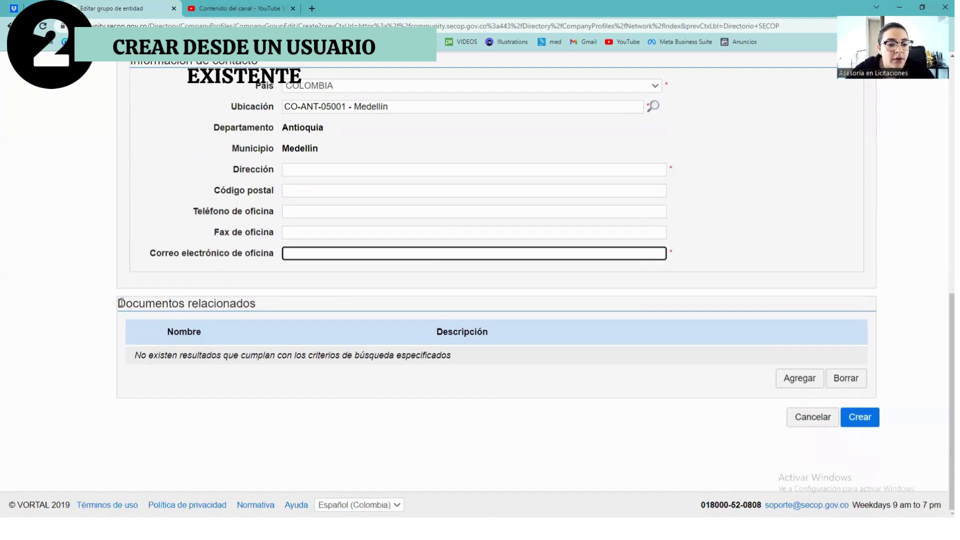
pyautogui.moveTo(121, 302); pyautogui.dragTo(262, 305)
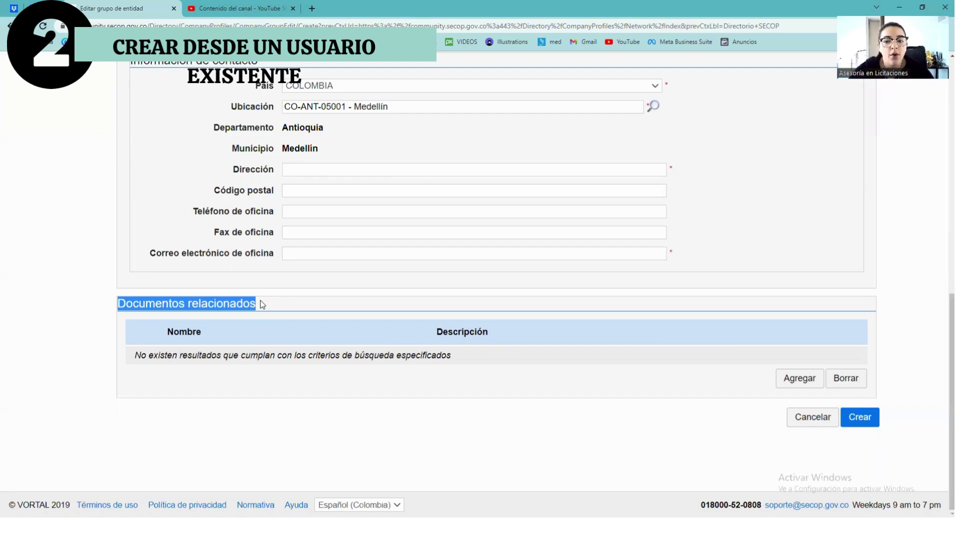
pyautogui.scroll(10, 260, 304)
pyautogui.scroll(-10, 518, 350)
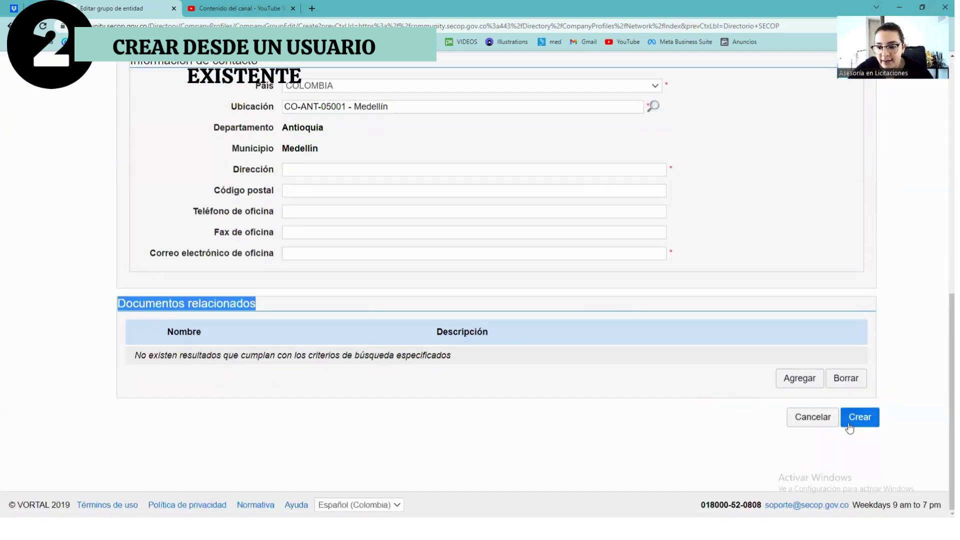
pyautogui.scroll(1, 848, 428)
pyautogui.scroll(10, 849, 428)
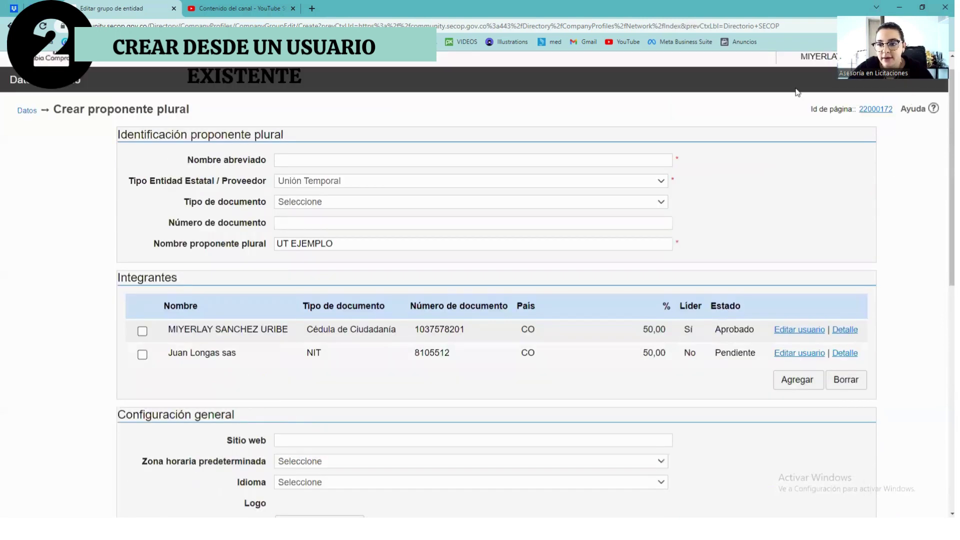
# Switch the account to the UT PRUEBA entity and open its profile data.
pyautogui.click(815, 77)
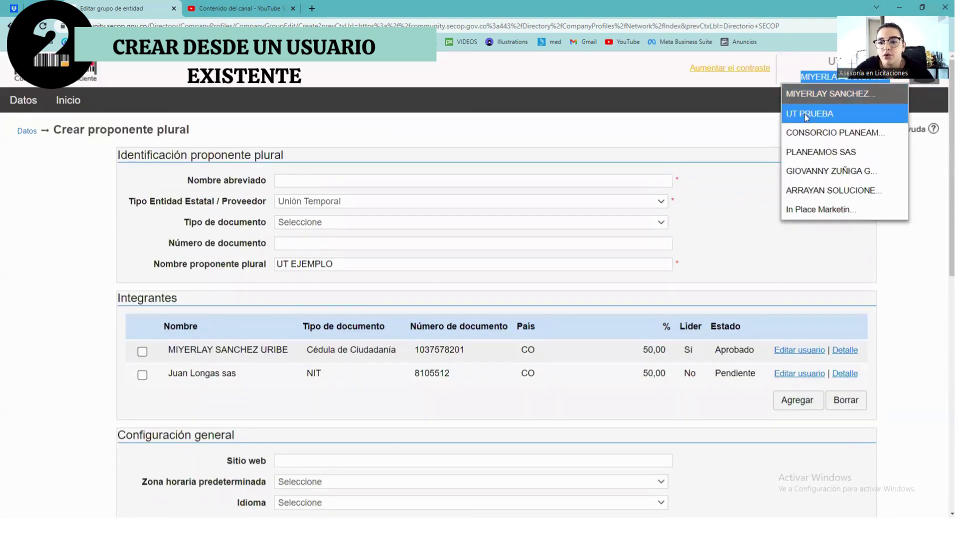
pyautogui.click(824, 115)
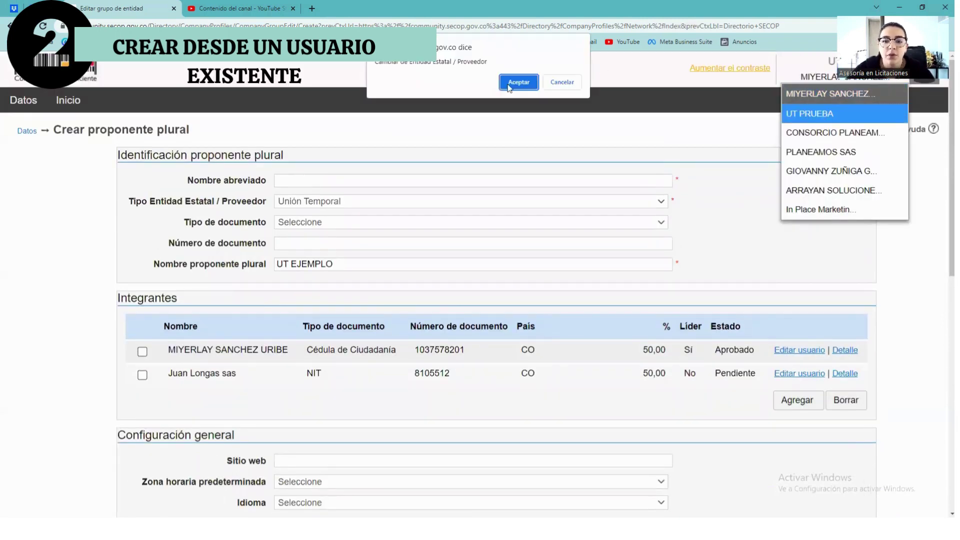
pyautogui.click(517, 83)
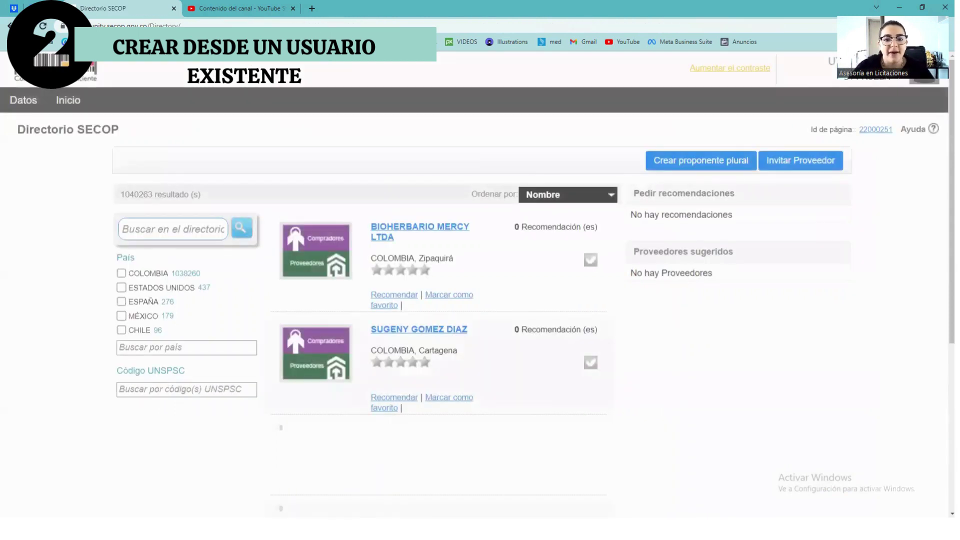
pyautogui.click(22, 102)
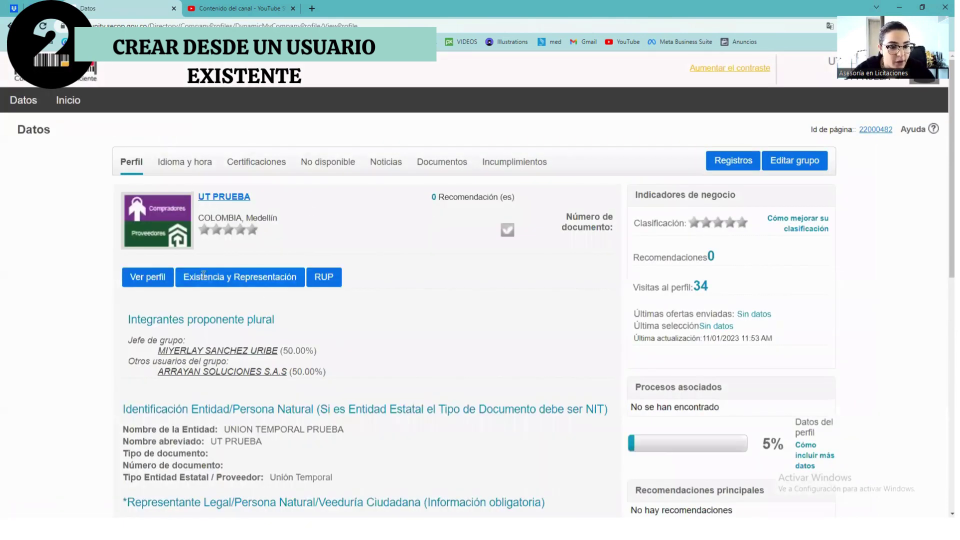
# Scroll through UT PRUEBA's profile, then go back to the Escritorio home page.
pyautogui.scroll(-1, 187, 246)
pyautogui.scroll(1, 137, 110)
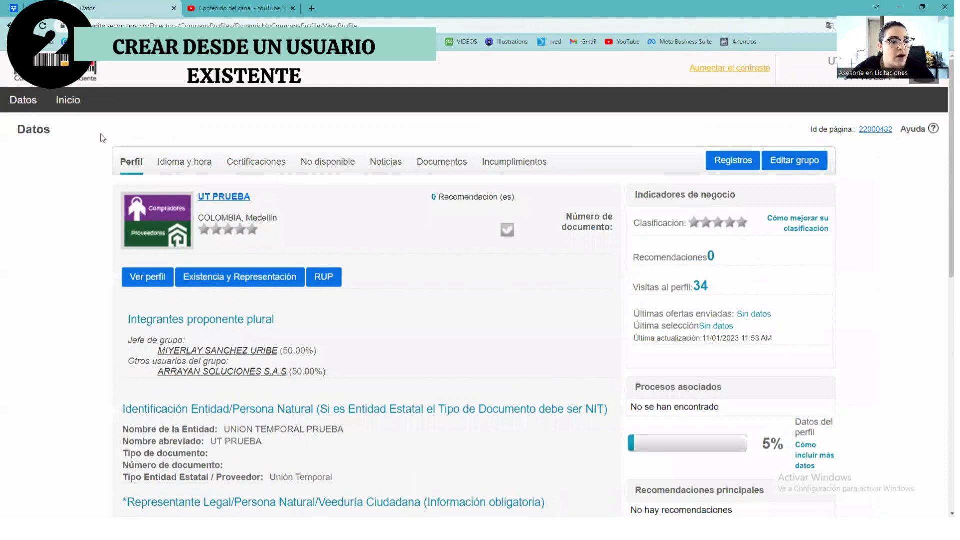
pyautogui.click(70, 102)
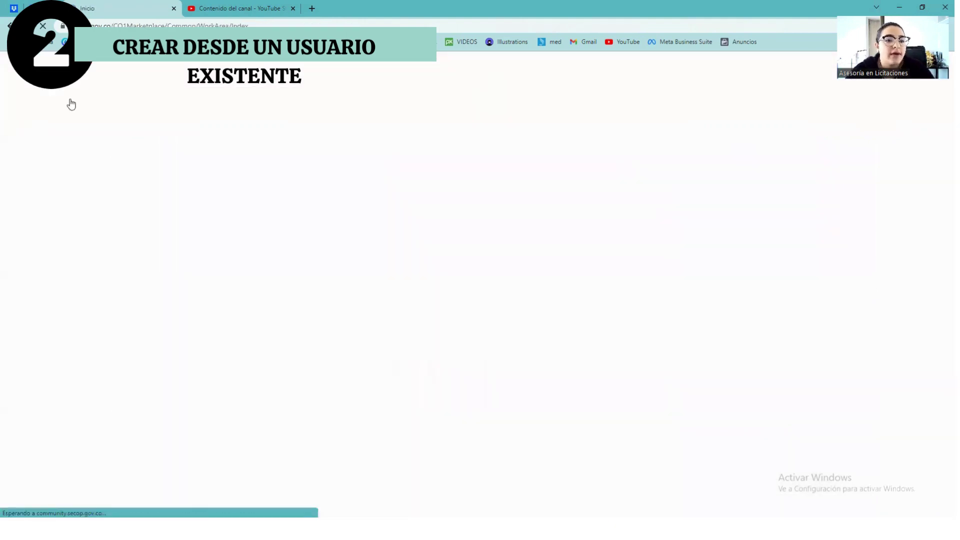